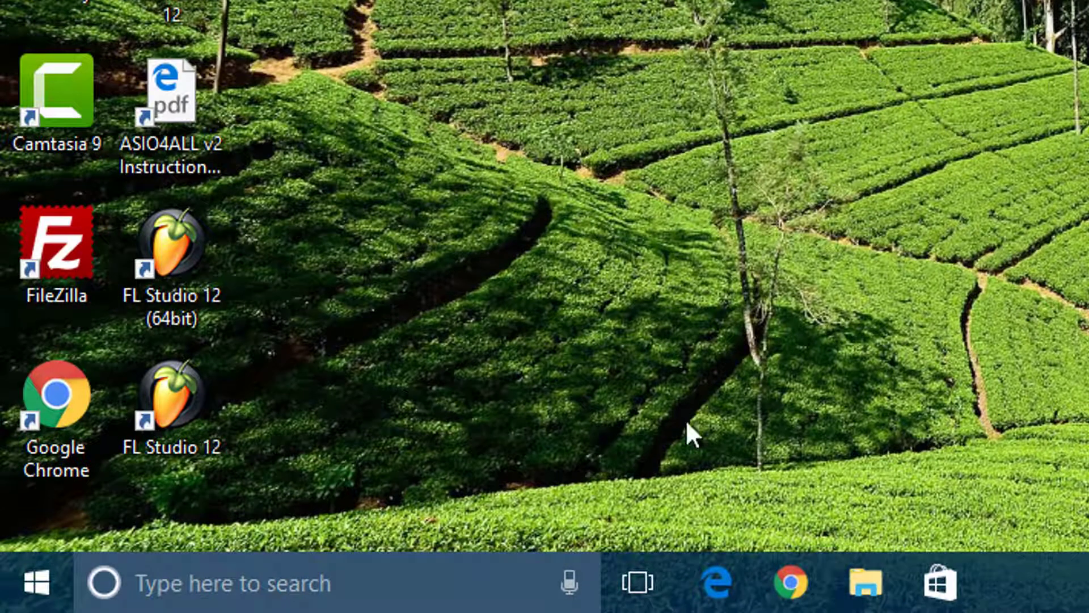
- In Cortana's settings, turn the keyboard shortcut off and back on
click(437, 576)
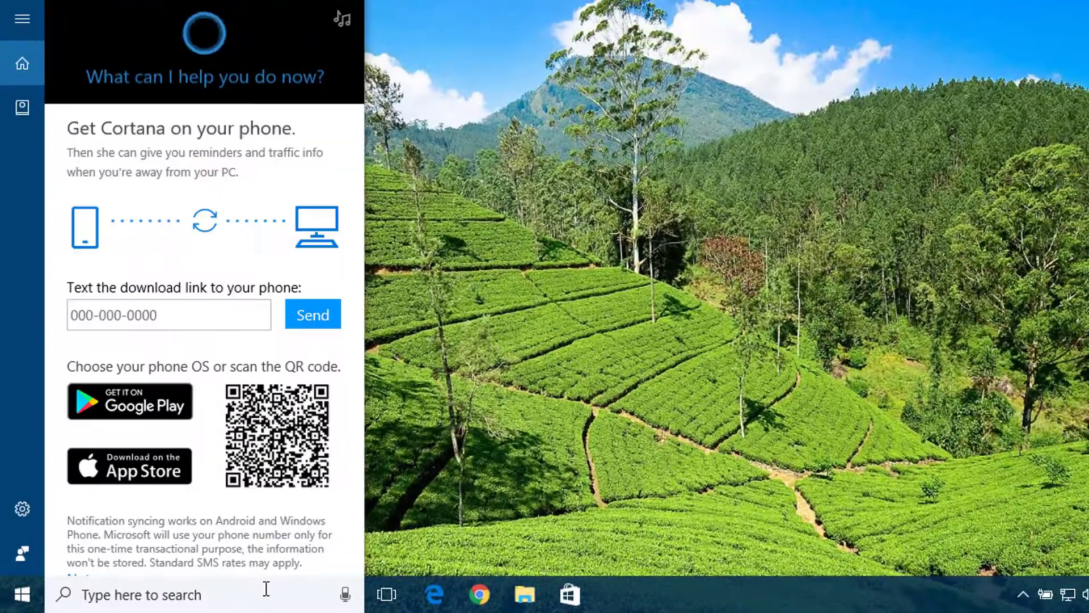
click(26, 504)
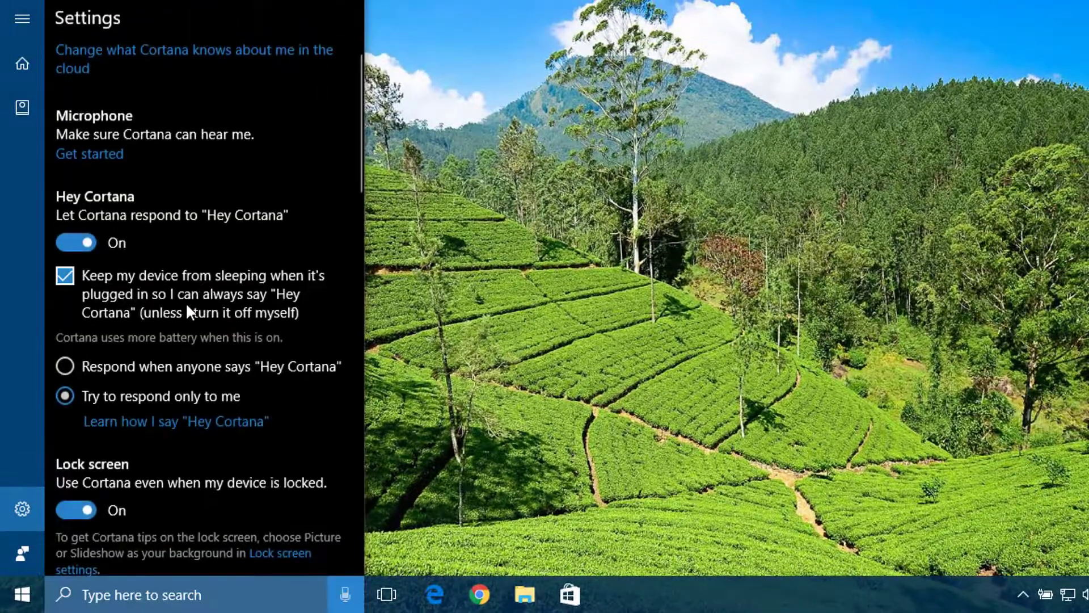
scroll(200, 332, down, 4)
scroll(202, 332, down, 8)
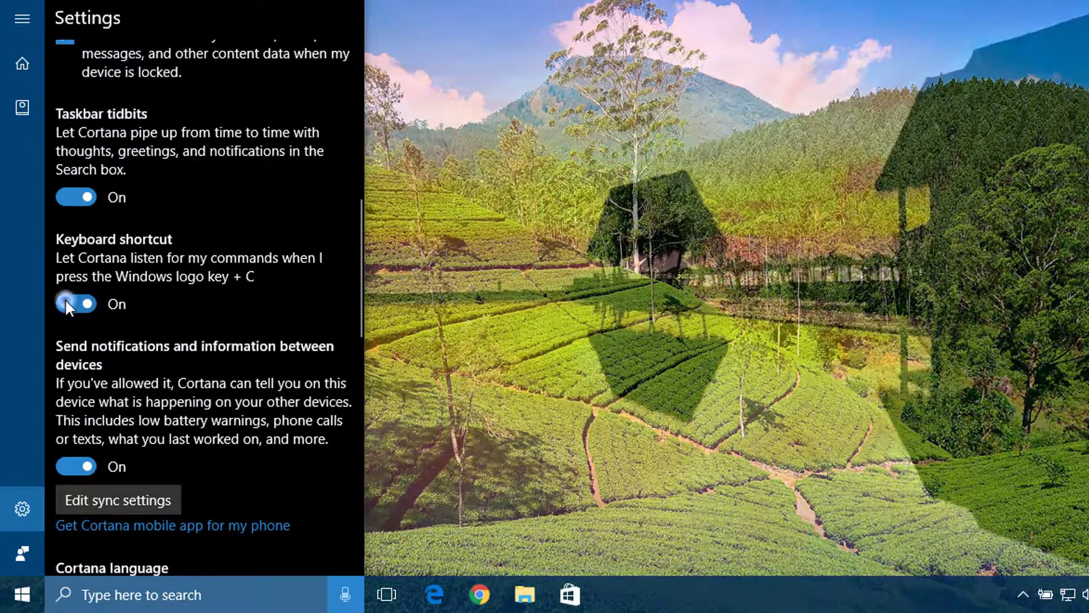
click(66, 304)
click(66, 304)
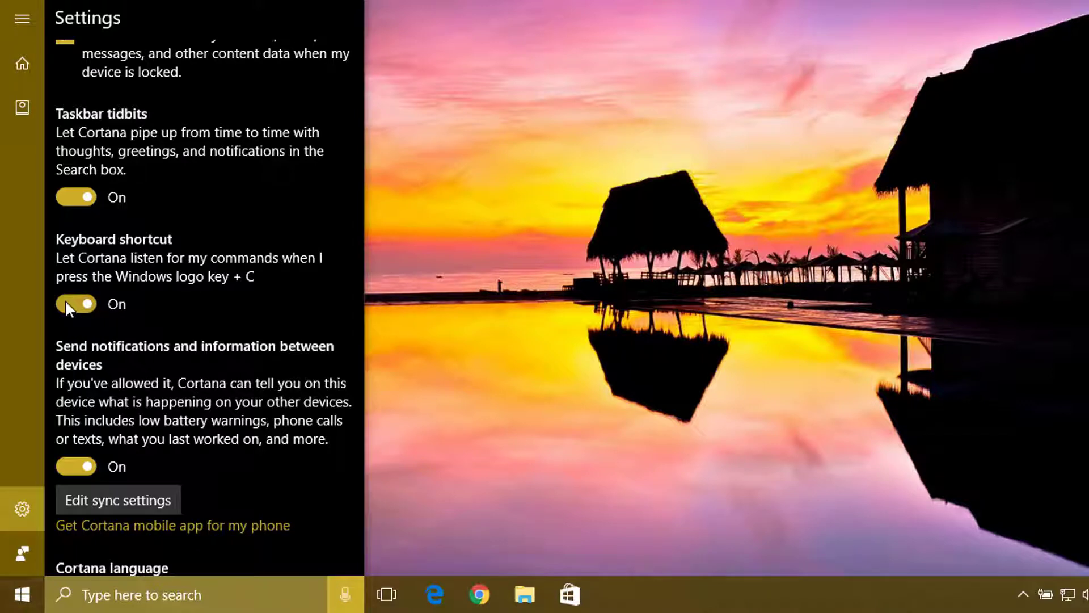
- Summon Cortana in listening mode with Win+C, dismiss it, then recheck and close Cortana's settings
key(super+c)
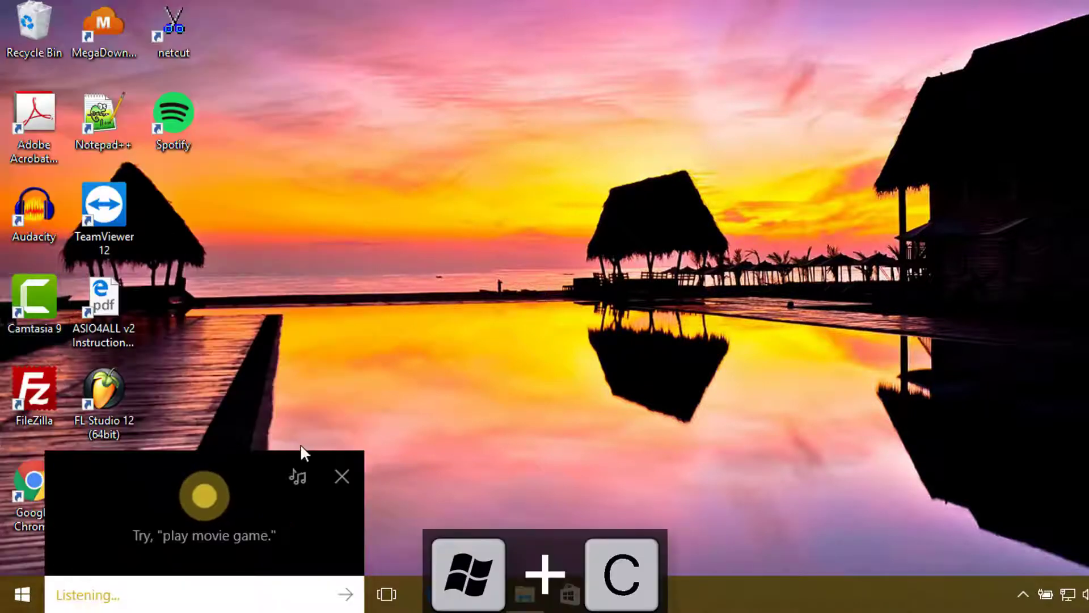
click(322, 466)
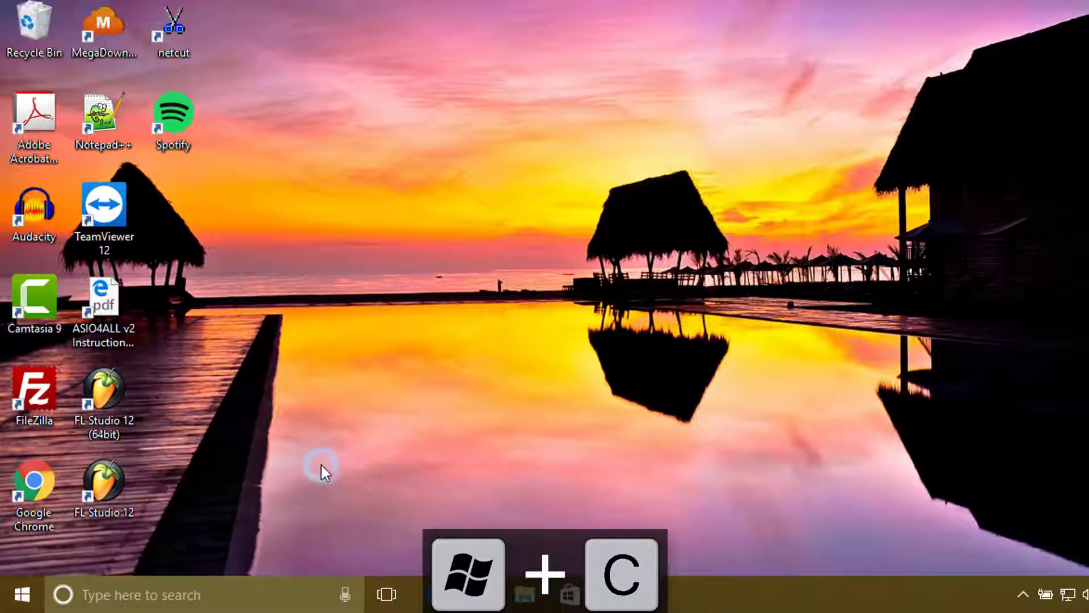
click(253, 585)
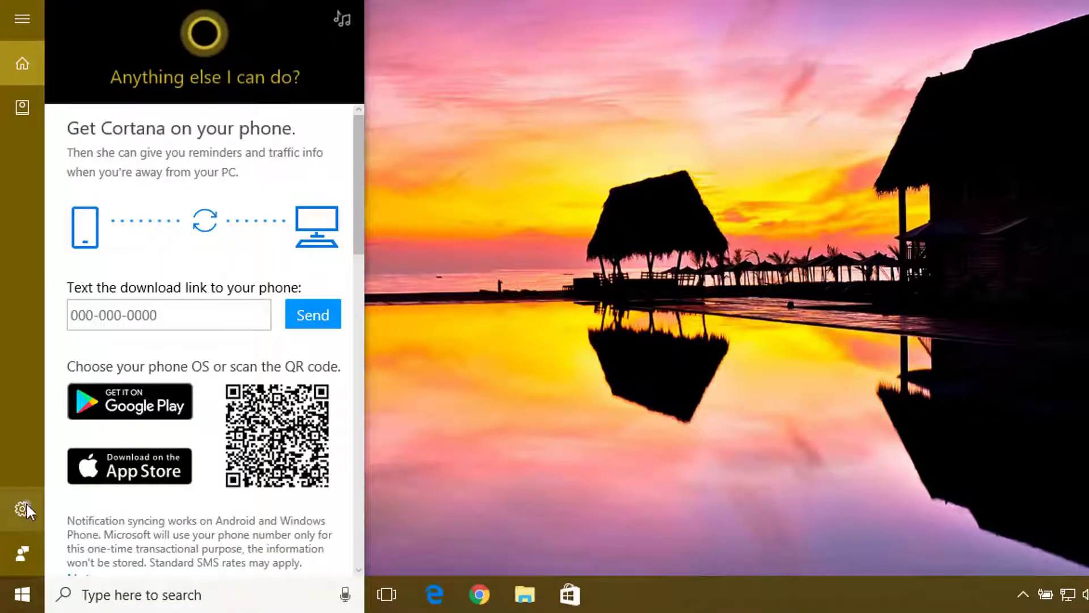
click(22, 508)
scroll(170, 346, down, 10)
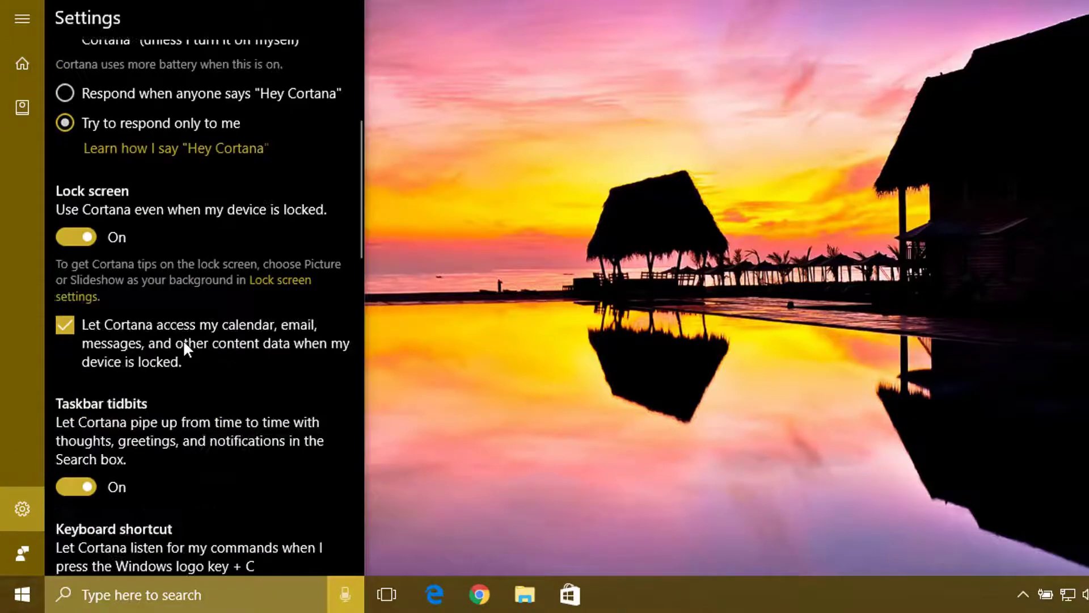
scroll(185, 352, down, 8)
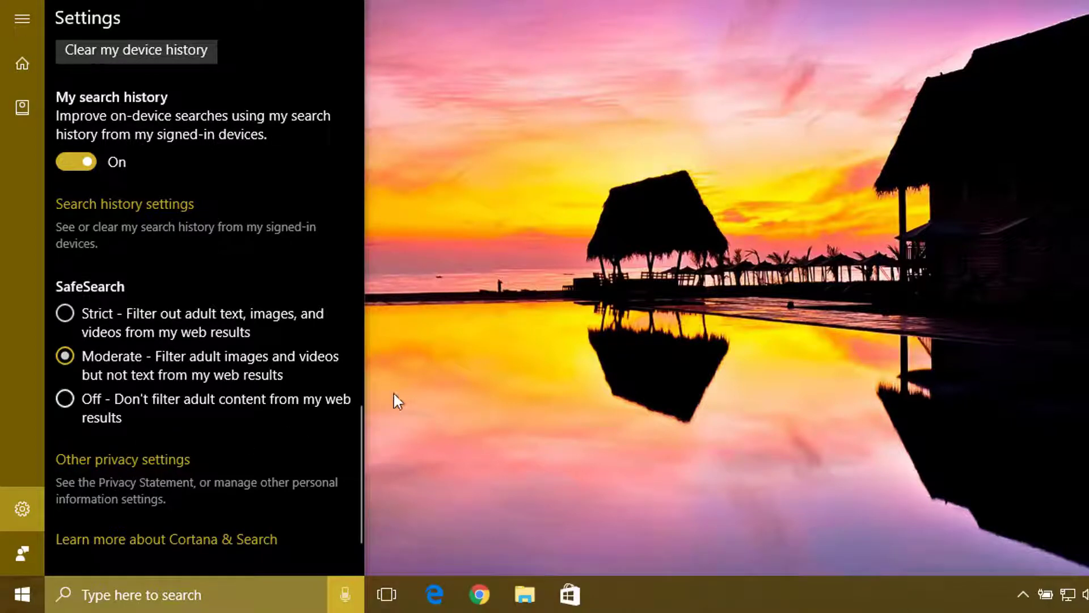
click(507, 226)
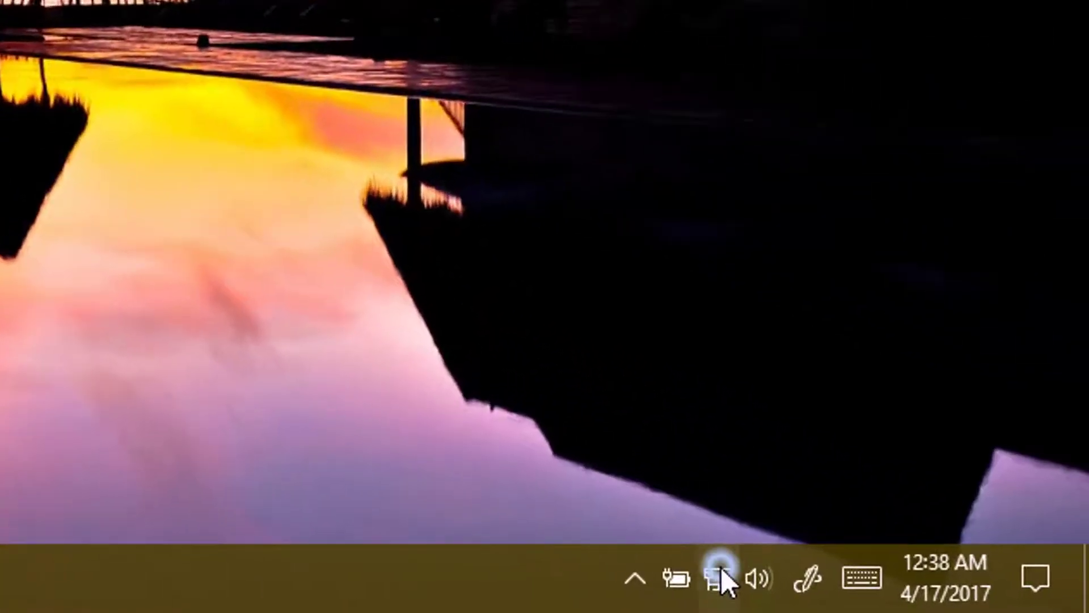
- Turn Wi-Fi off from the tray, with it set to turn back on Manually
click(1067, 593)
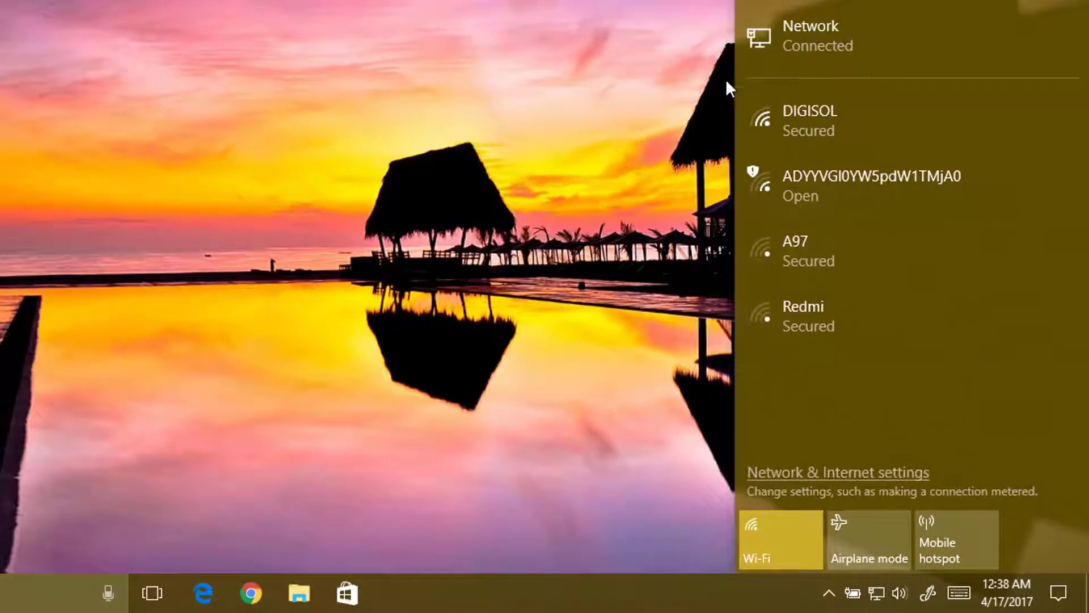
click(802, 537)
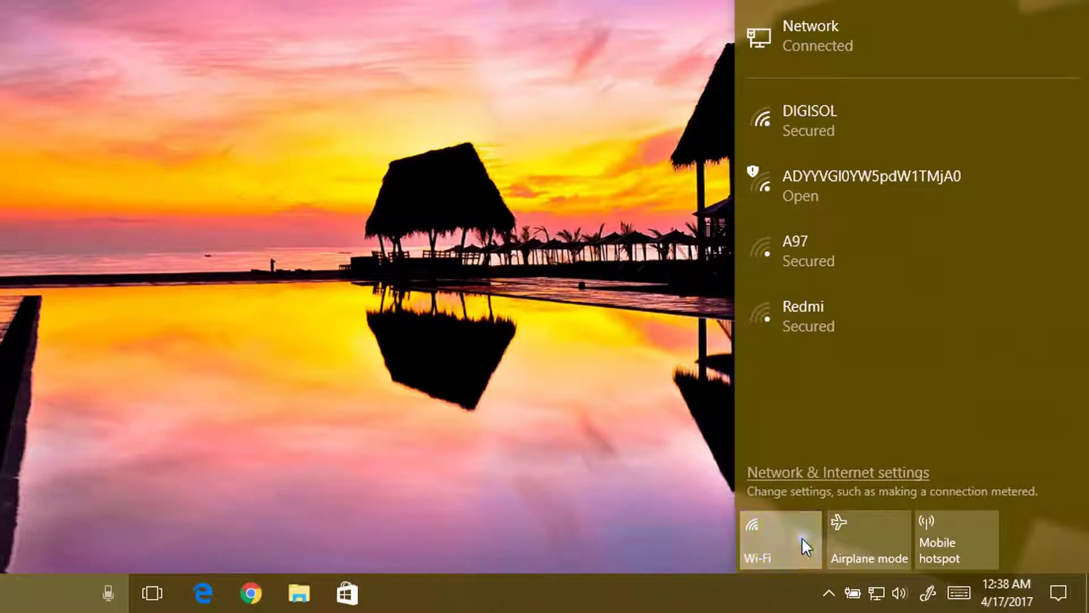
click(782, 404)
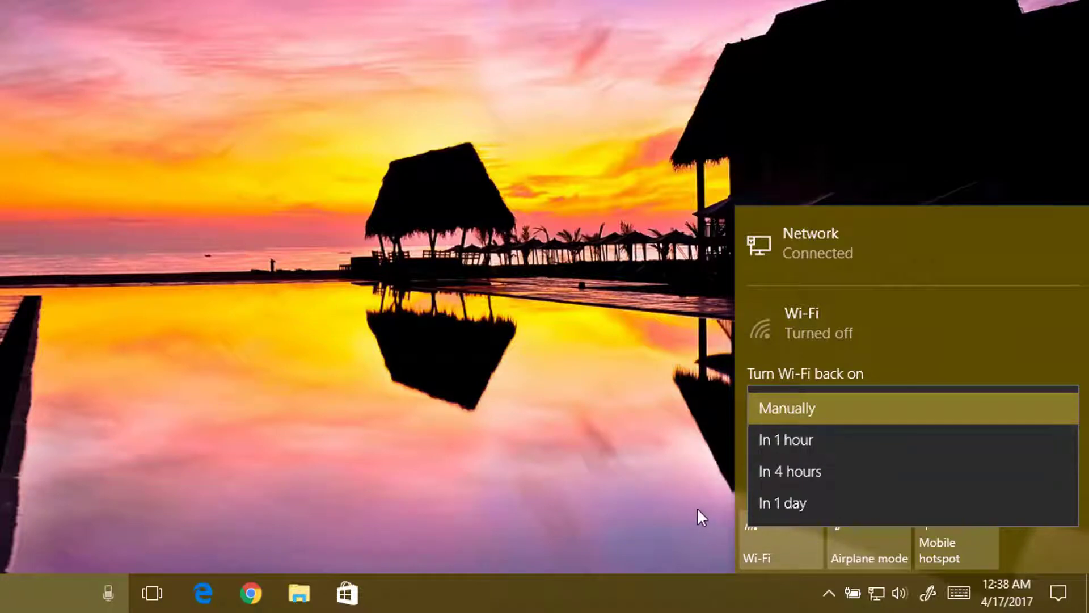
click(936, 316)
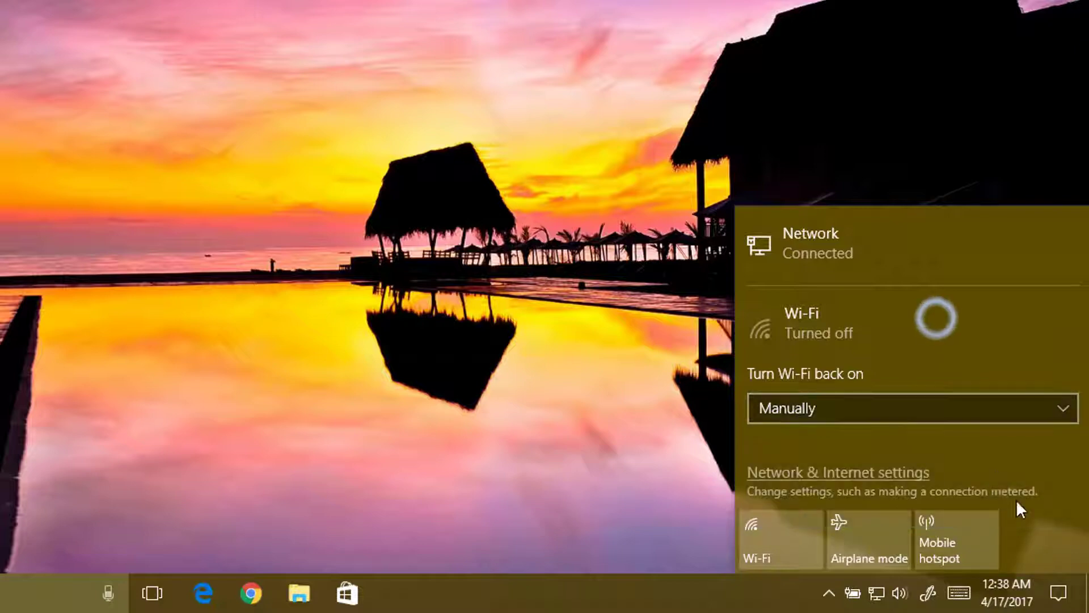
- Turn on the mobile hotspot, view the Network & Internet status page, then close it
click(948, 540)
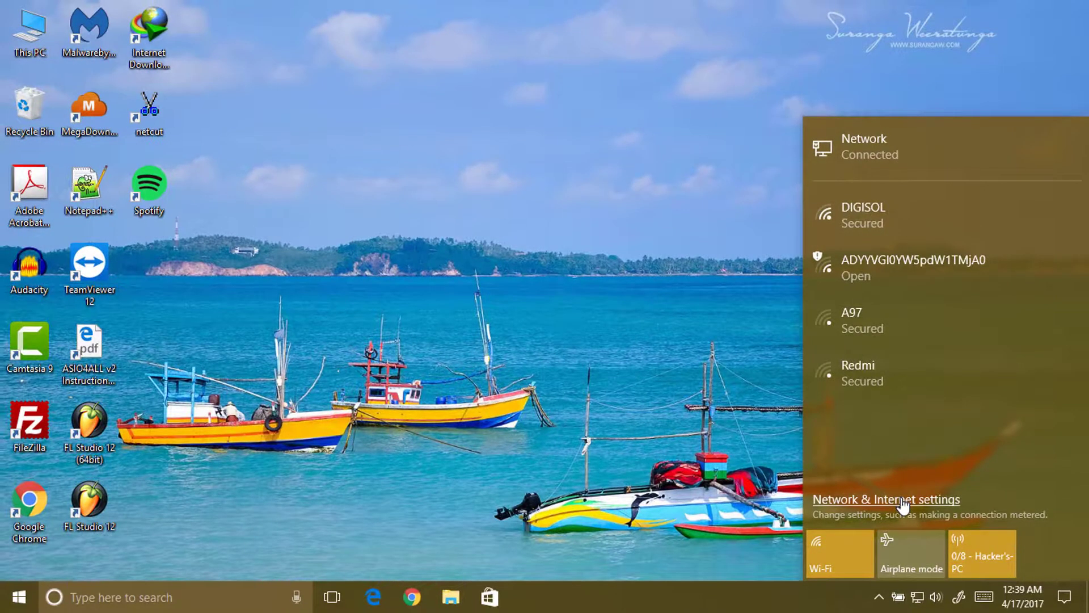
click(904, 503)
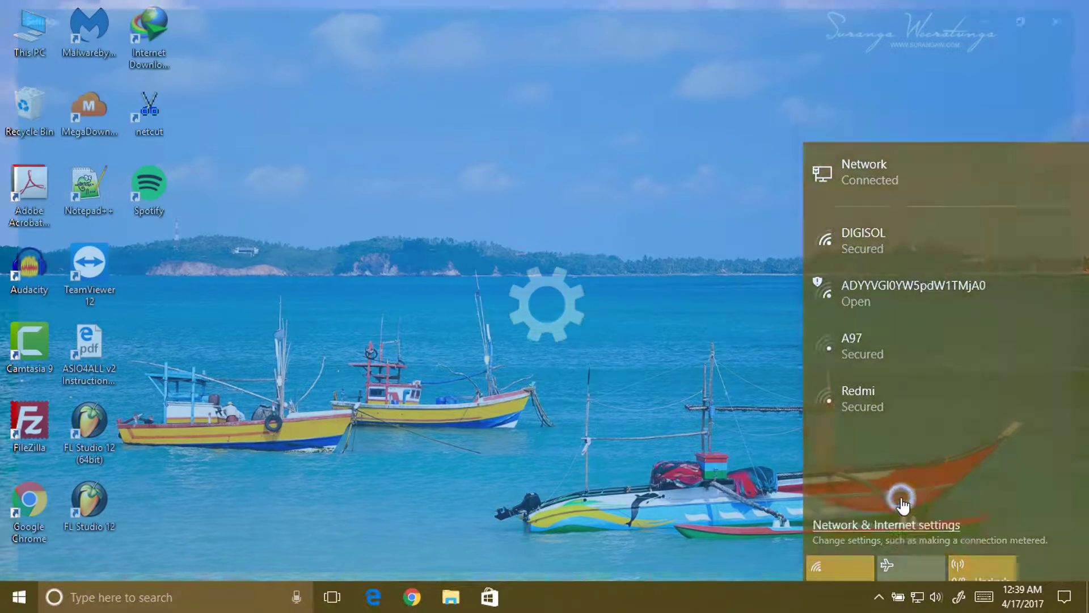
scroll(491, 465, down, 3)
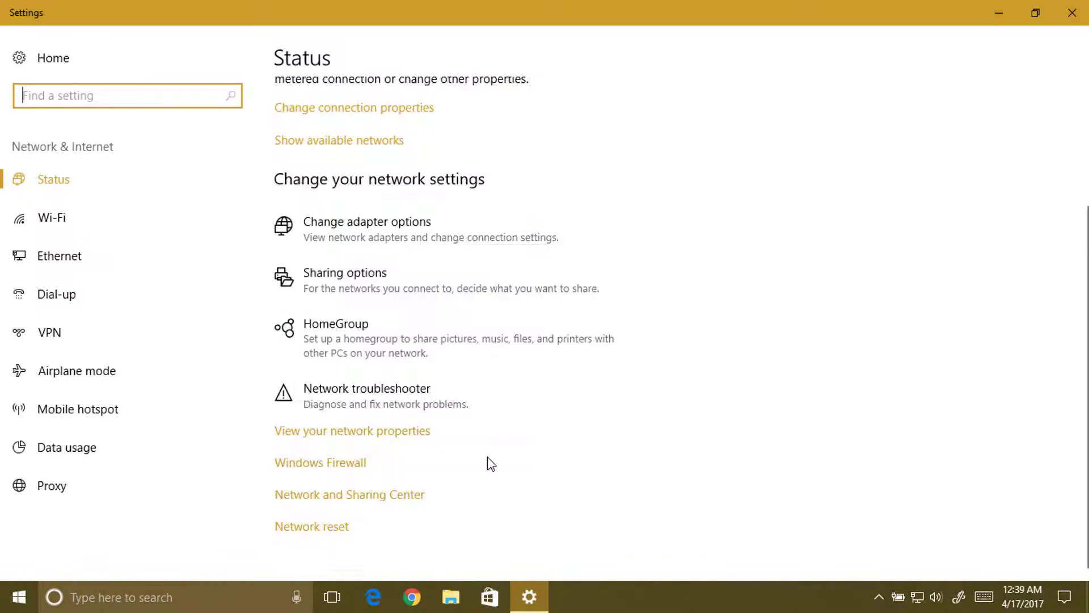
key(alt+F4)
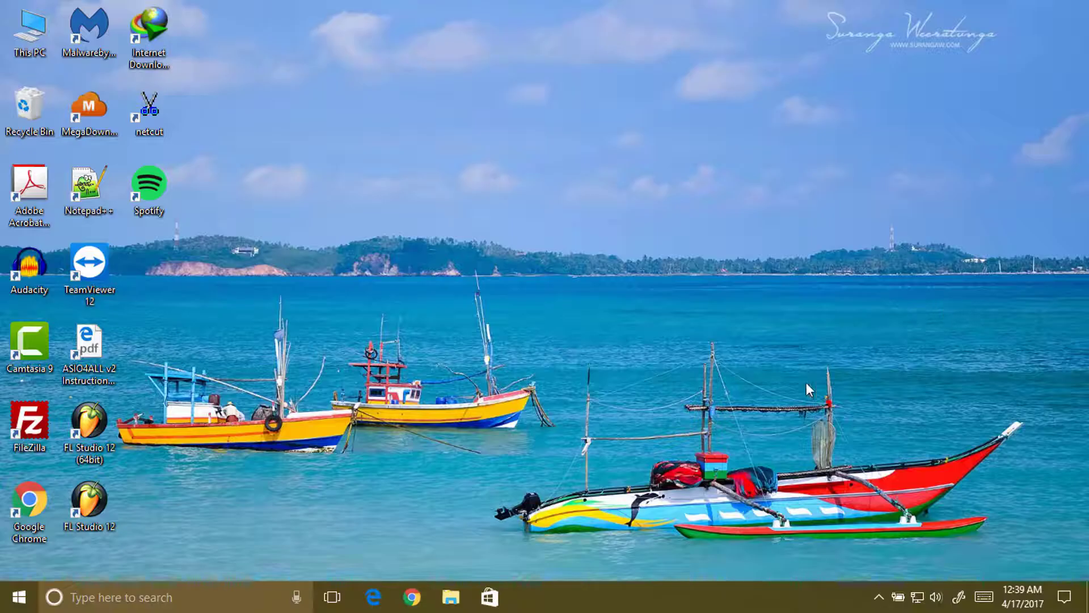
- Clear all notifications in Action Center, including the Defender summary and Store messages, then close the panel
click(1065, 597)
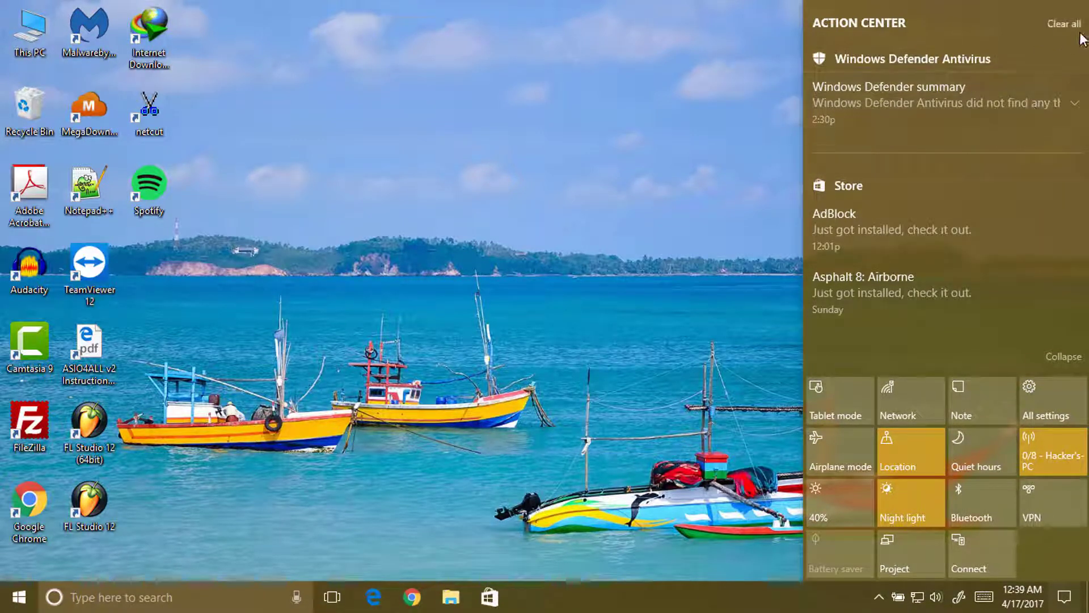
click(1062, 24)
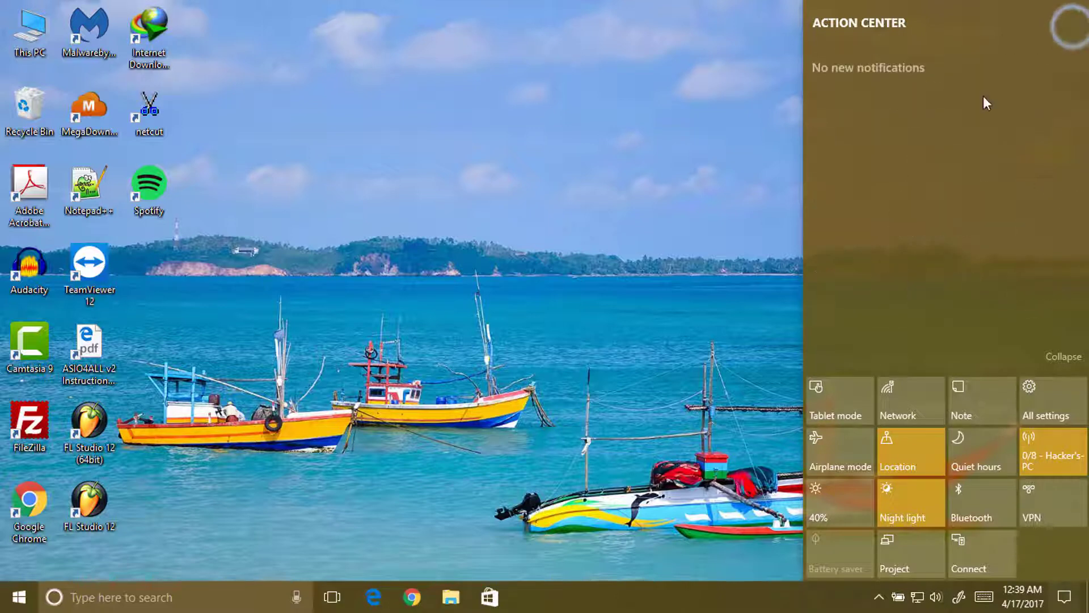
click(590, 363)
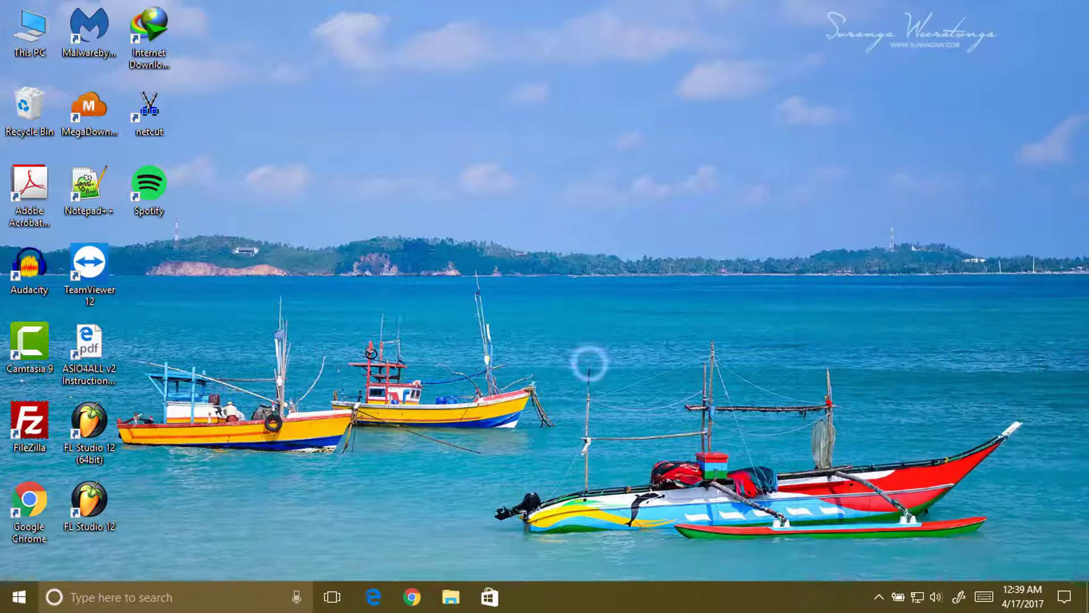
- Open the Microsoft Store maximized and install the Messenger app
click(497, 598)
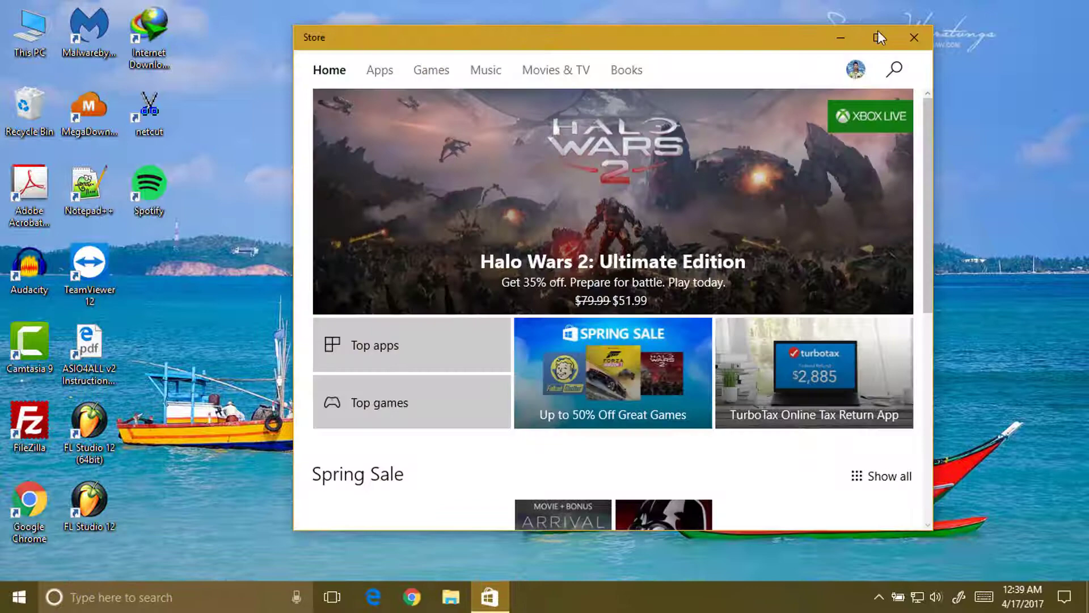
click(879, 37)
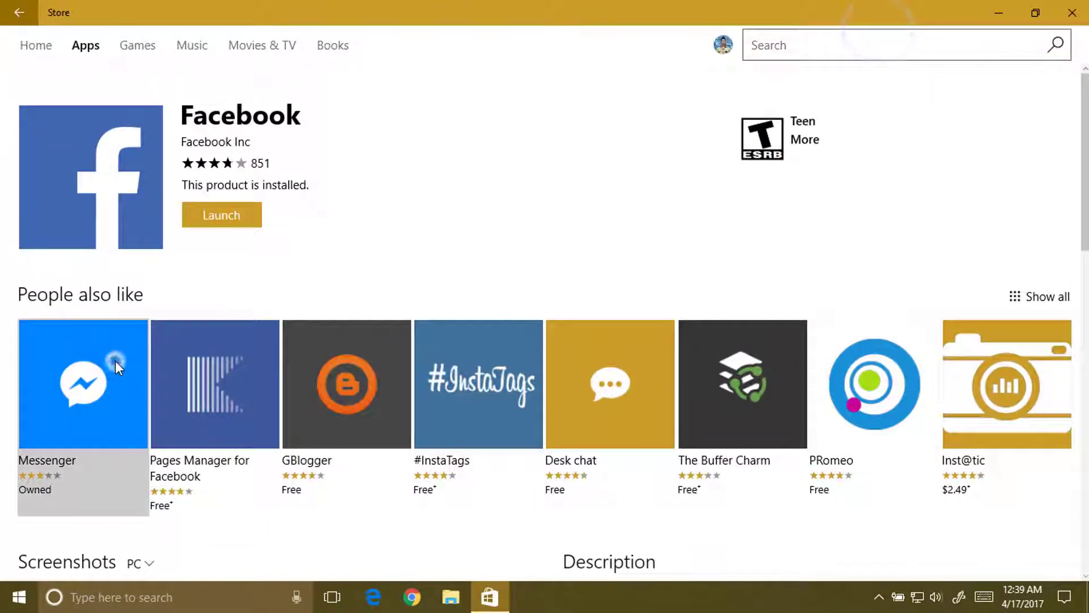
click(116, 363)
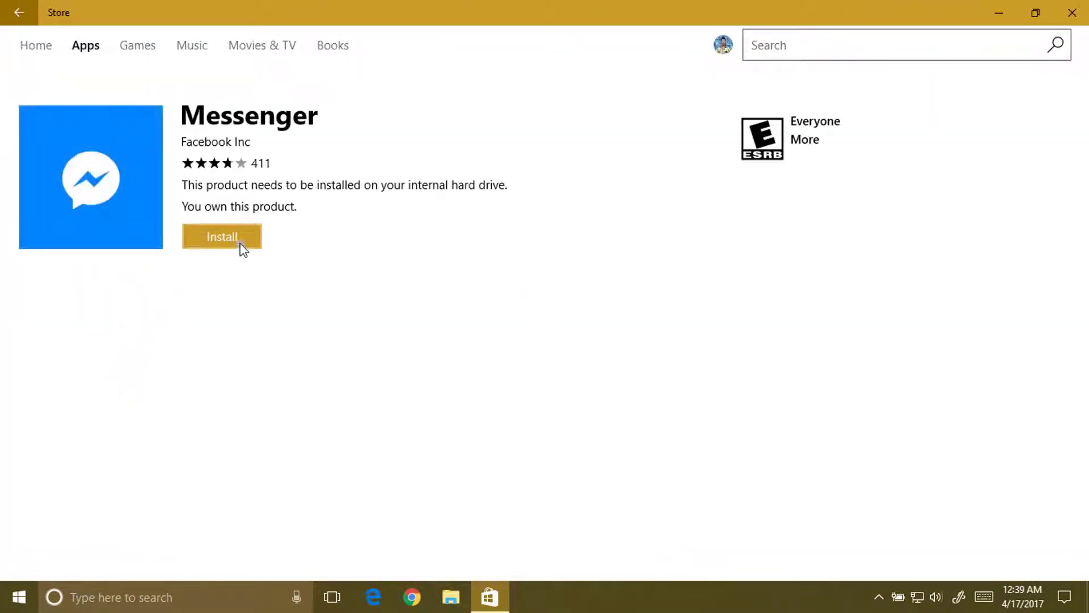
click(240, 243)
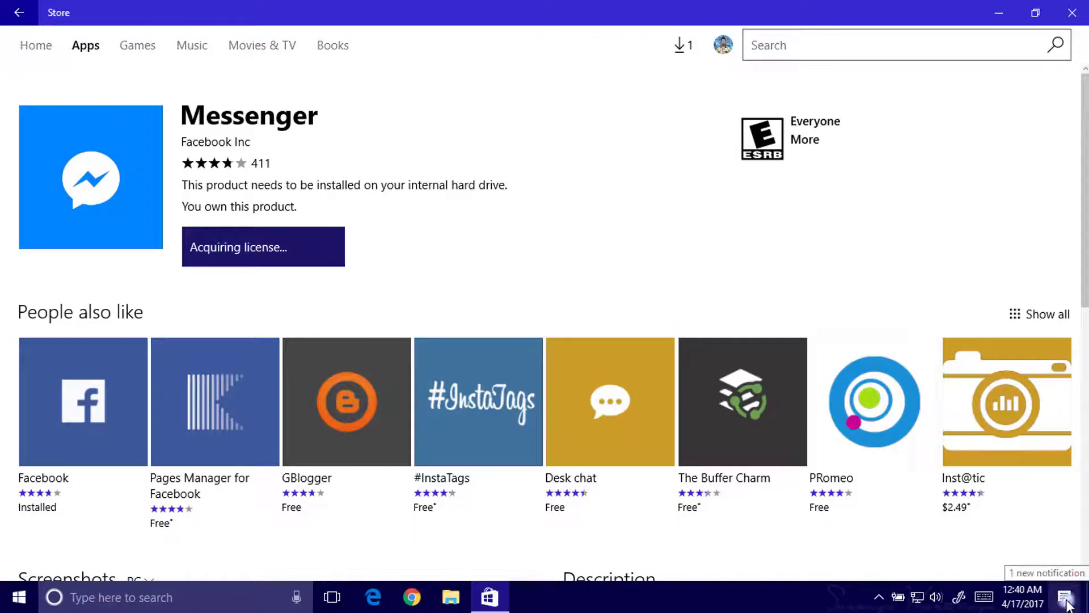
- Check Messenger's download notification and the Start app list, then close the Store
click(1066, 597)
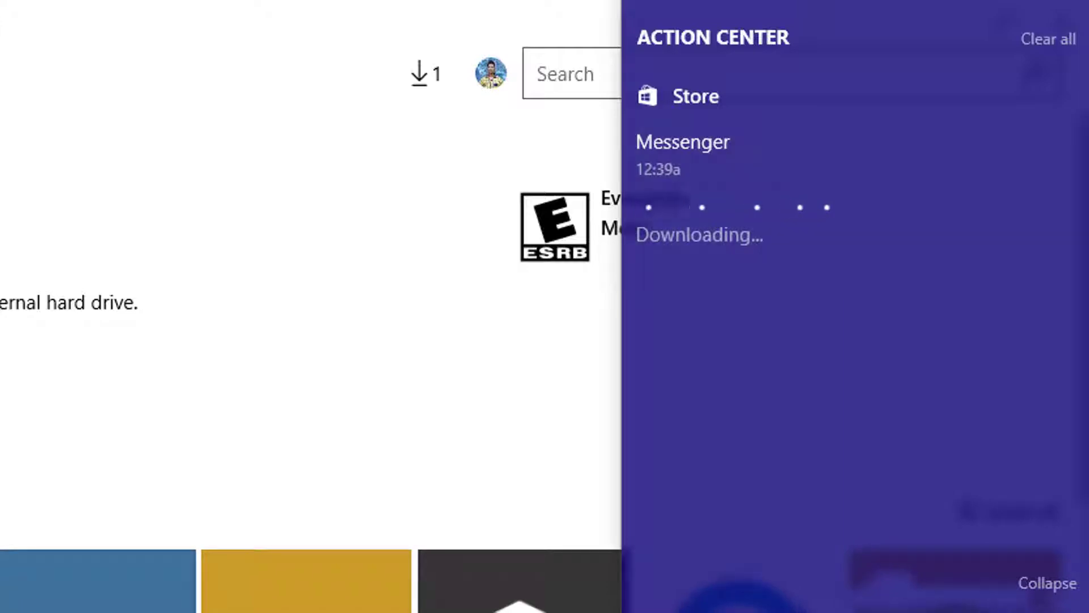
key(super)
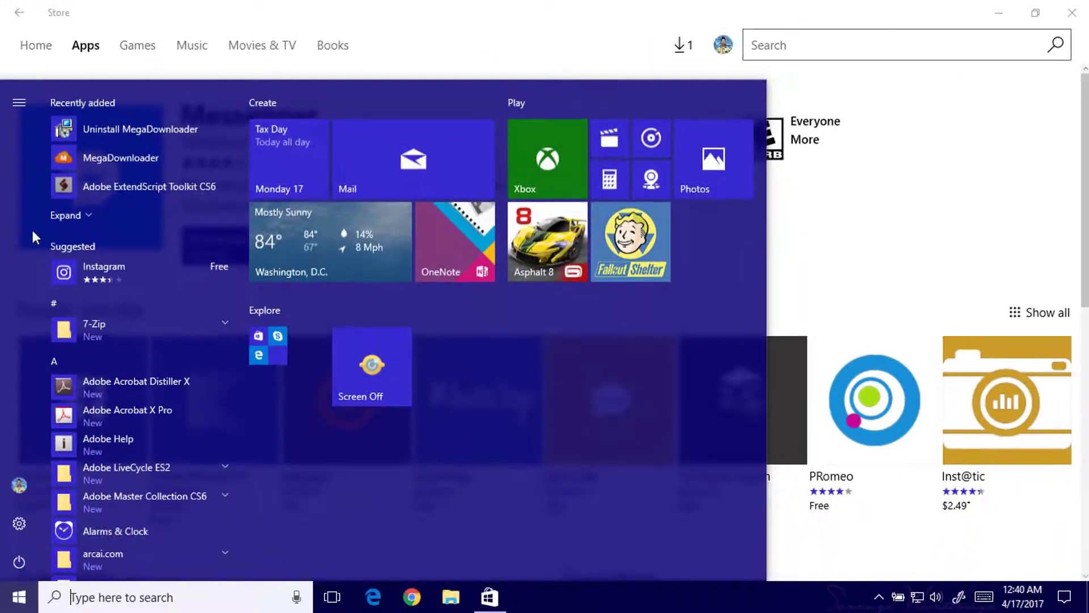
scroll(176, 332, down, 4)
scroll(175, 332, up, 4)
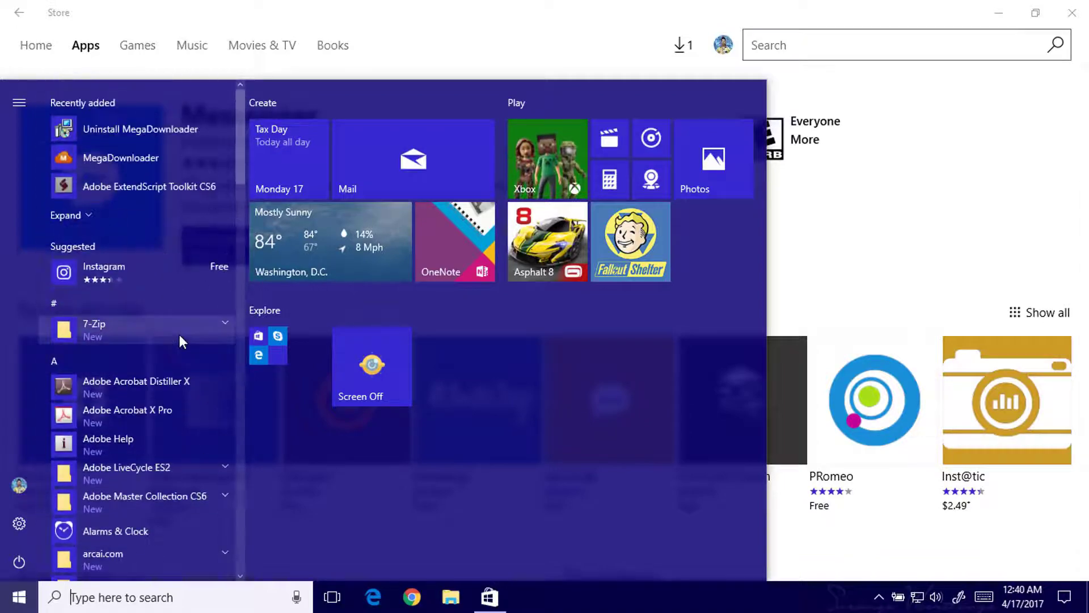
click(906, 171)
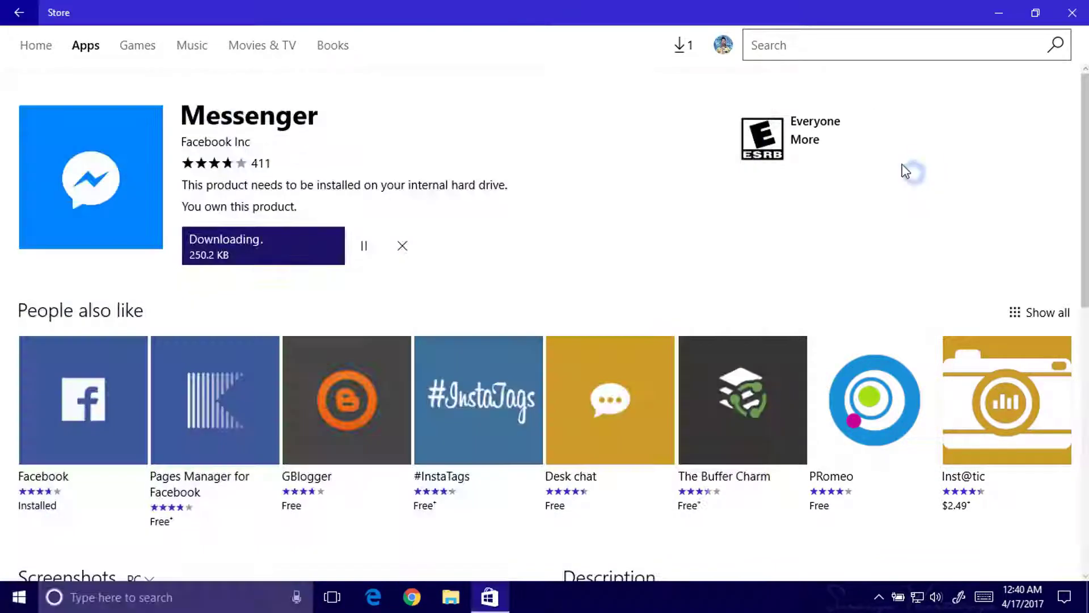
click(1077, 14)
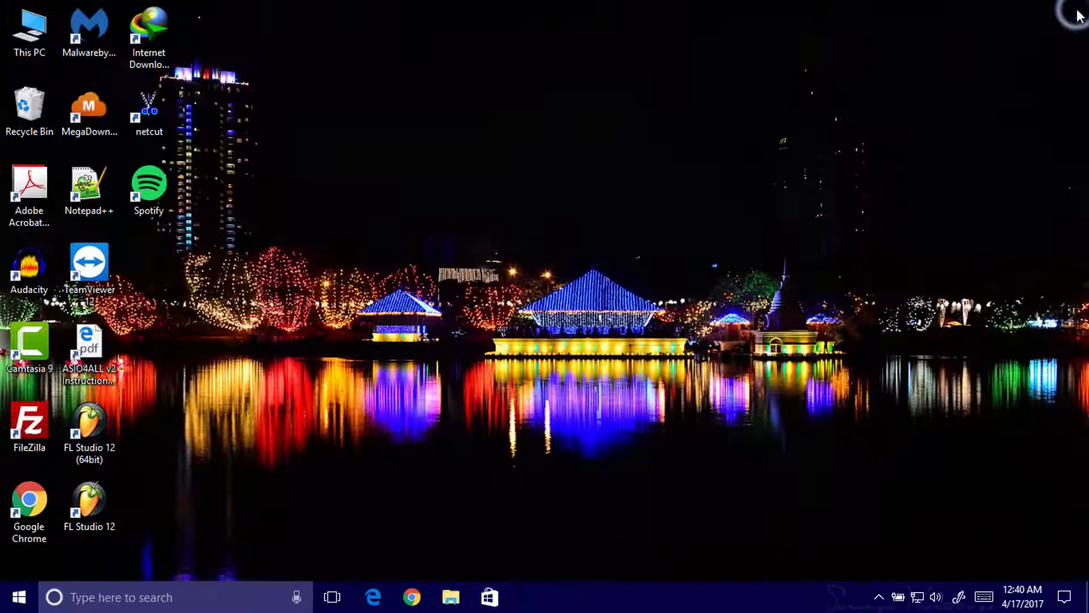
- Bring up the right-click options for the Action Center icon
right_click(1078, 599)
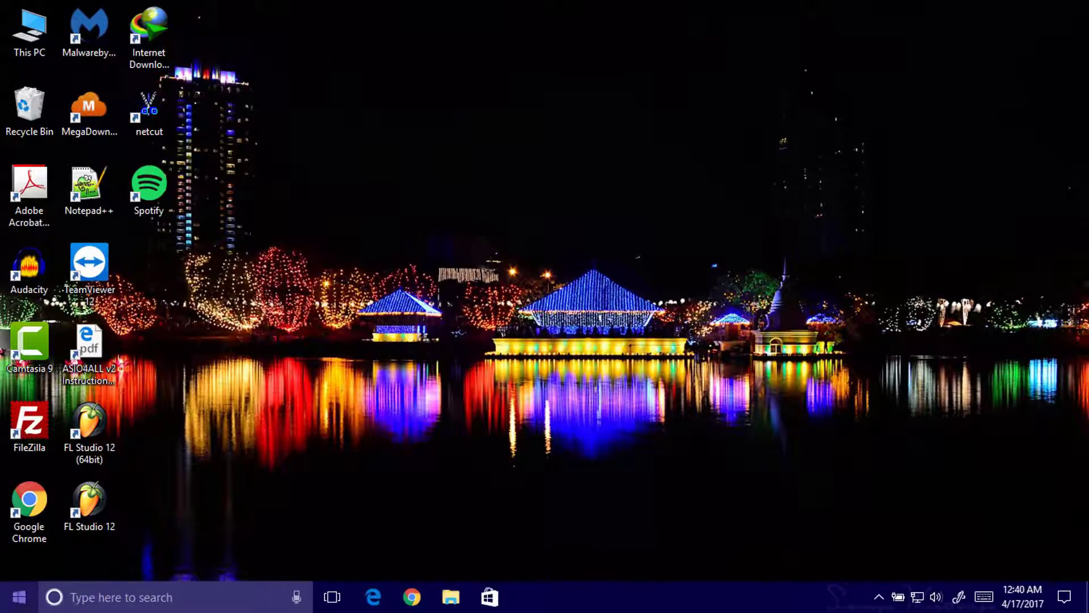
- Launch Windows PowerShell from the Win+X quick link menu, close it, and dismiss the menu
key(super+x)
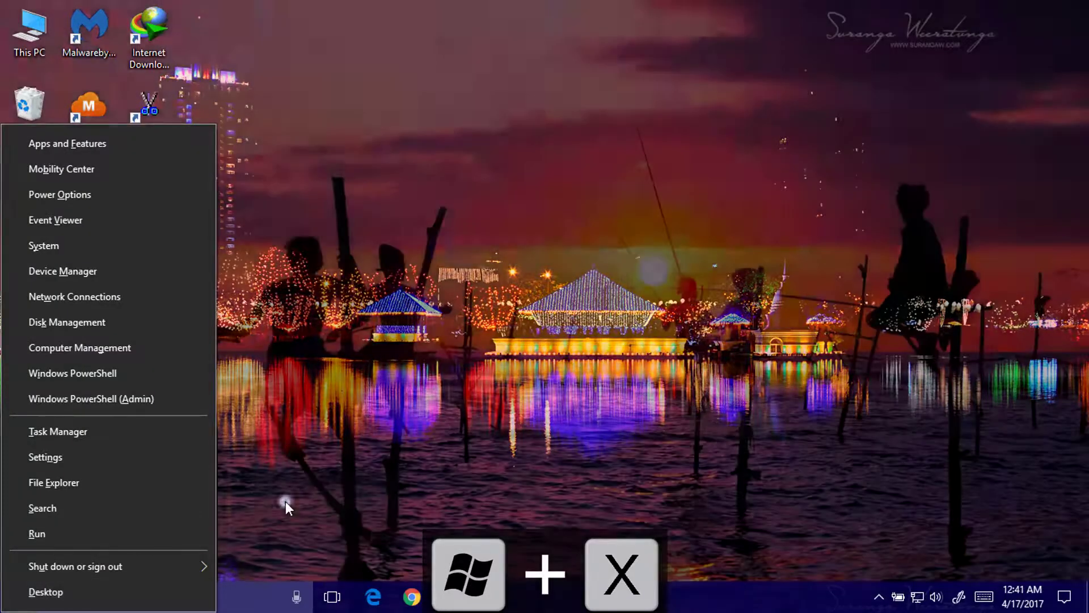
click(284, 502)
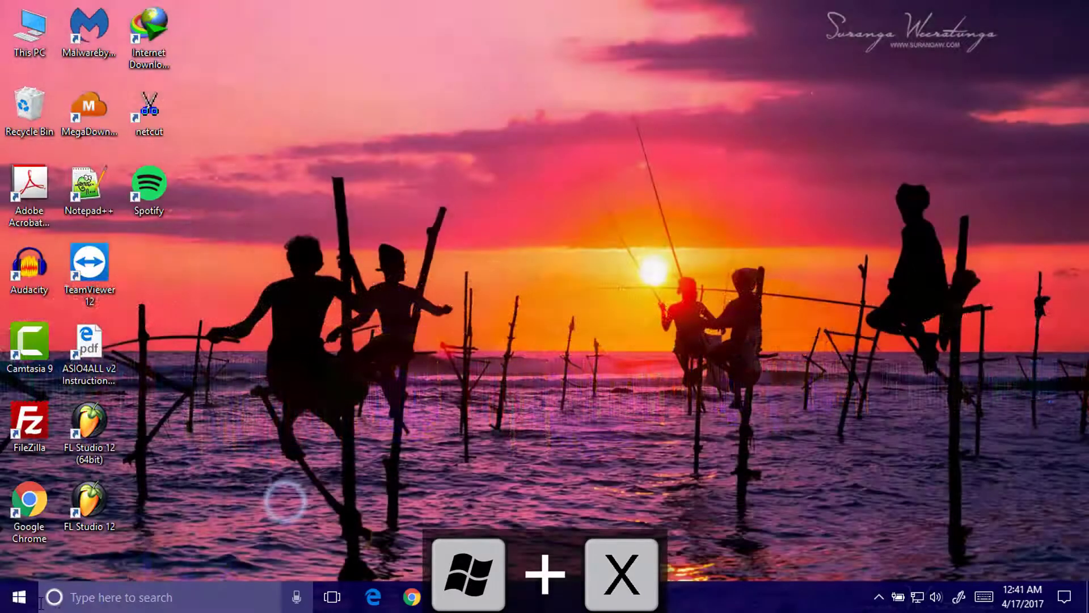
right_click(17, 604)
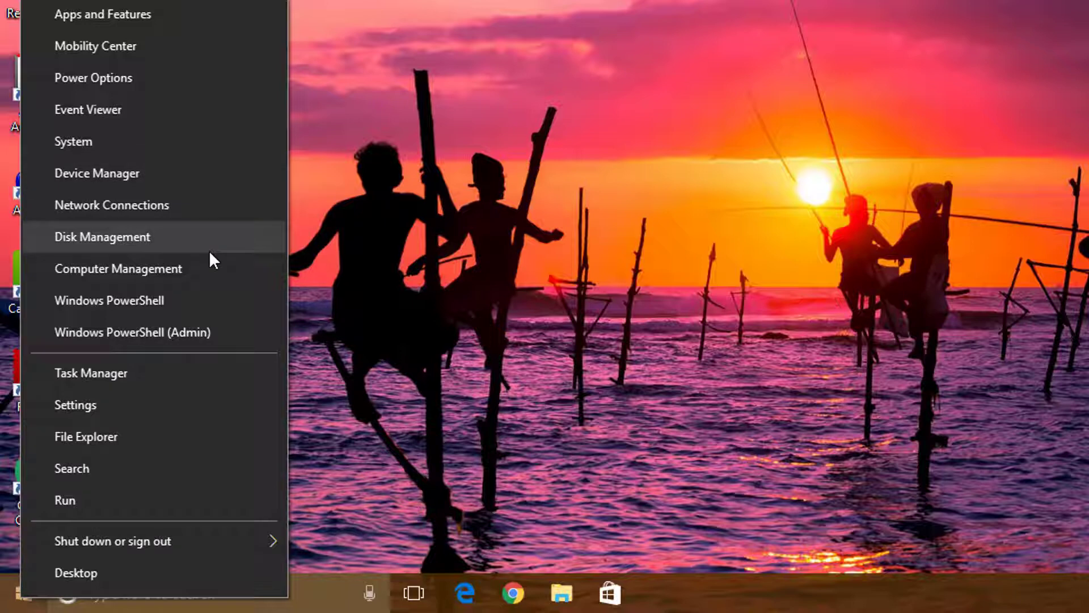
click(224, 299)
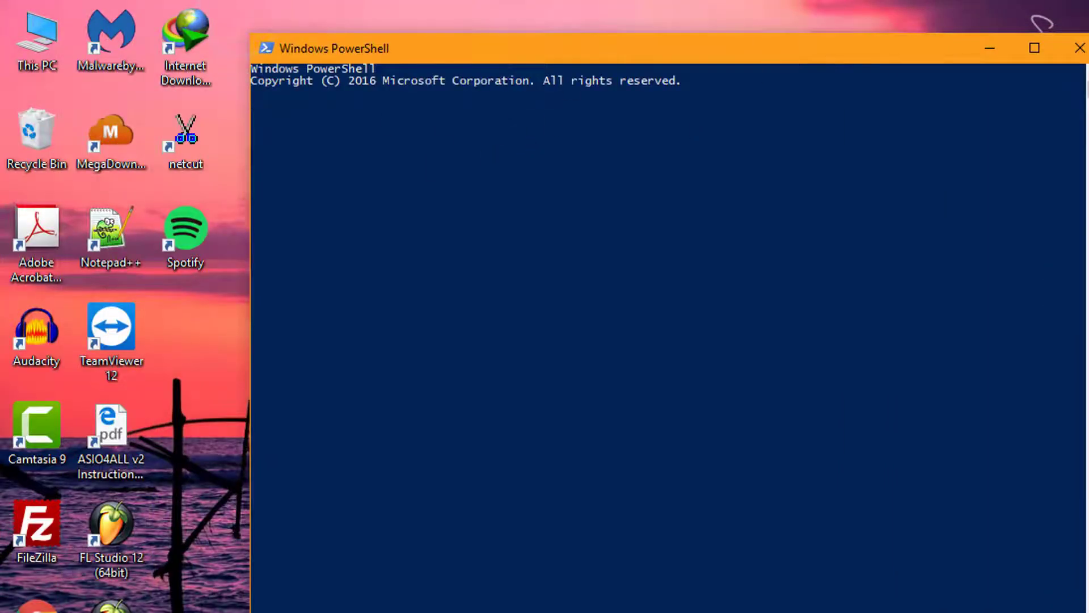
click(1065, 55)
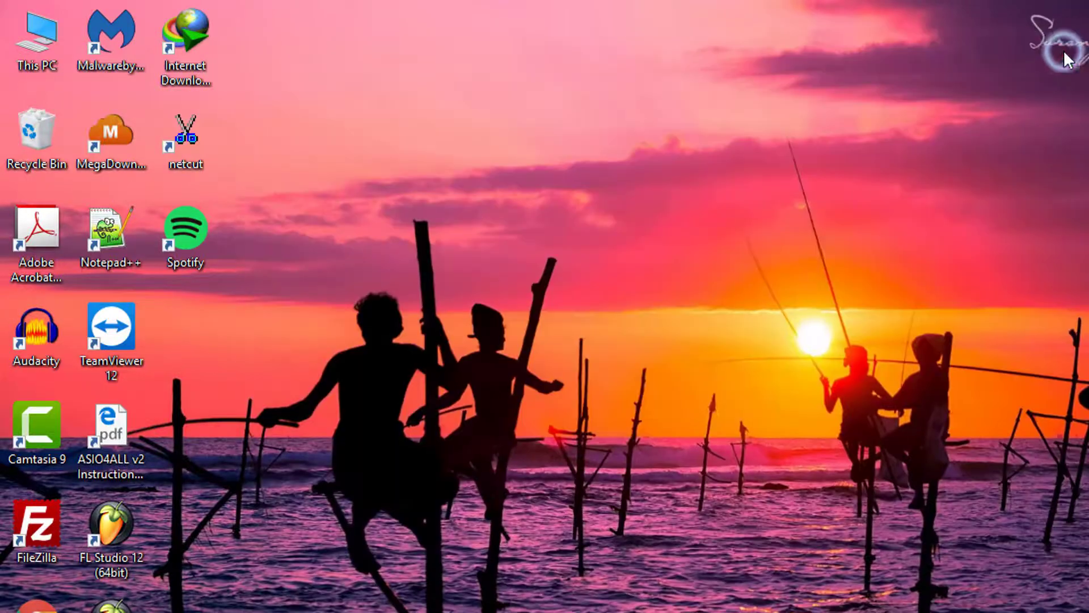
right_click(13, 597)
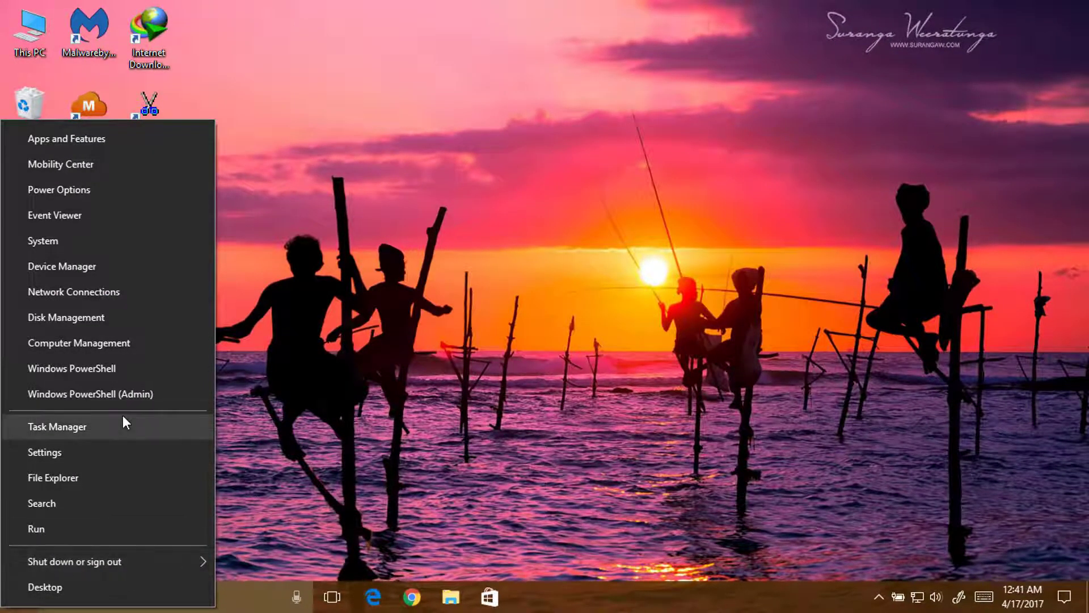
click(427, 267)
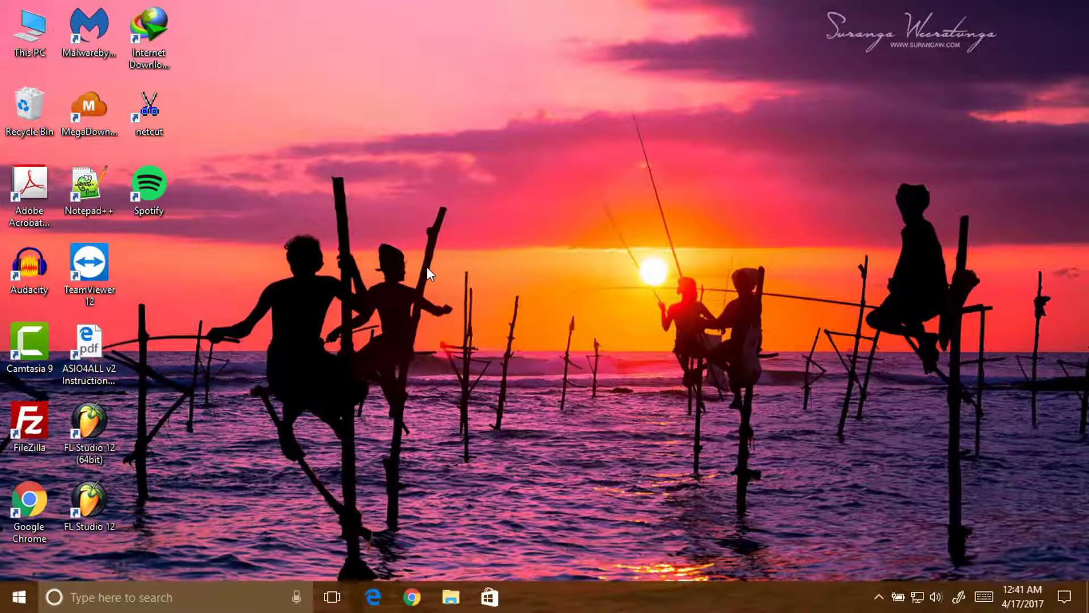
- In the Start menu, expand and collapse the Explore tile folder several times
click(10, 598)
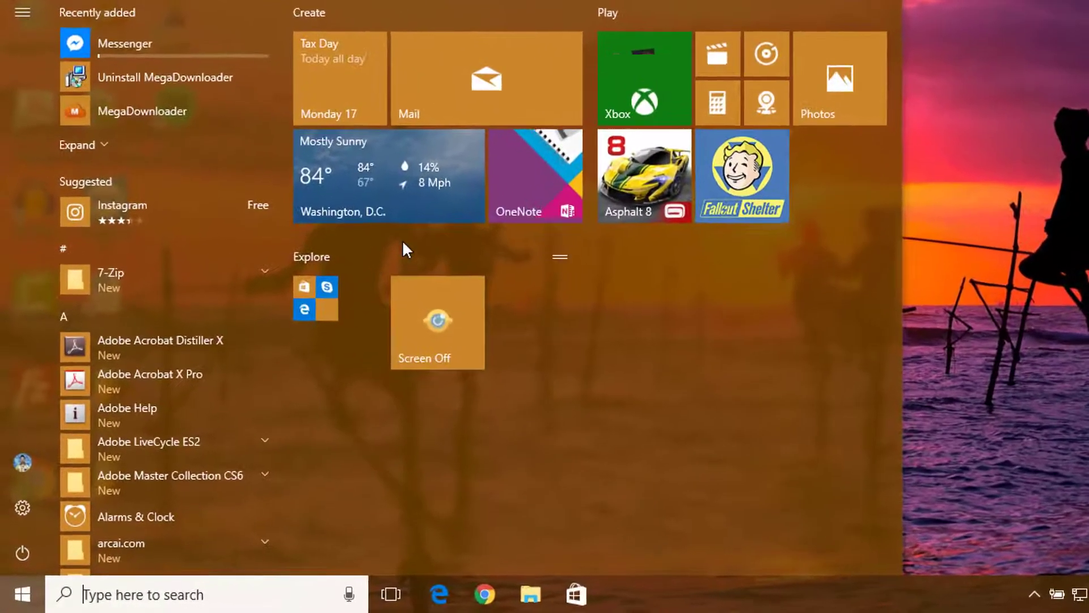
click(288, 314)
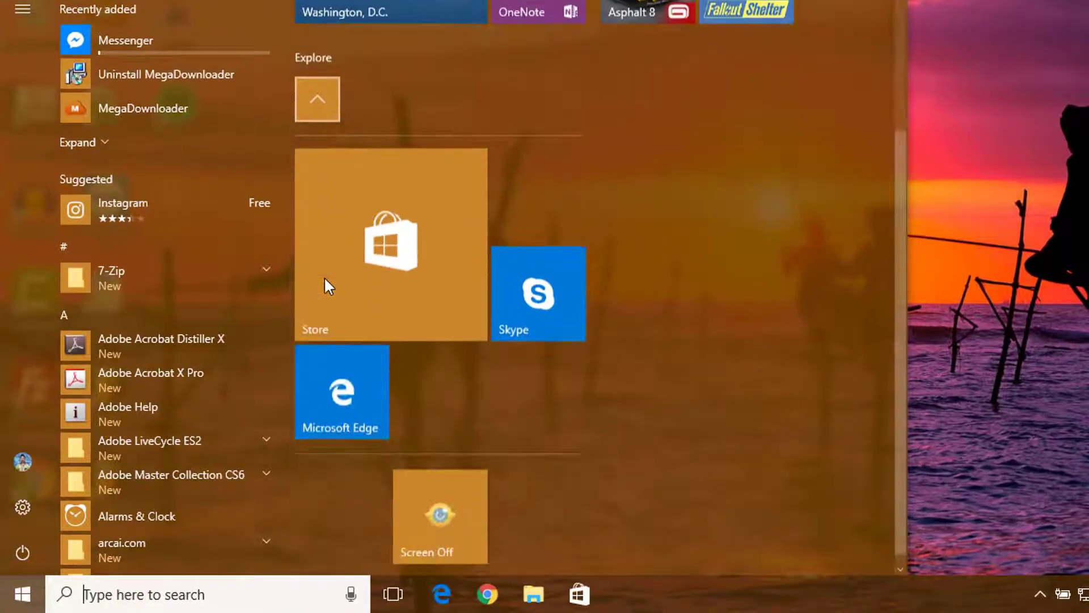
click(328, 88)
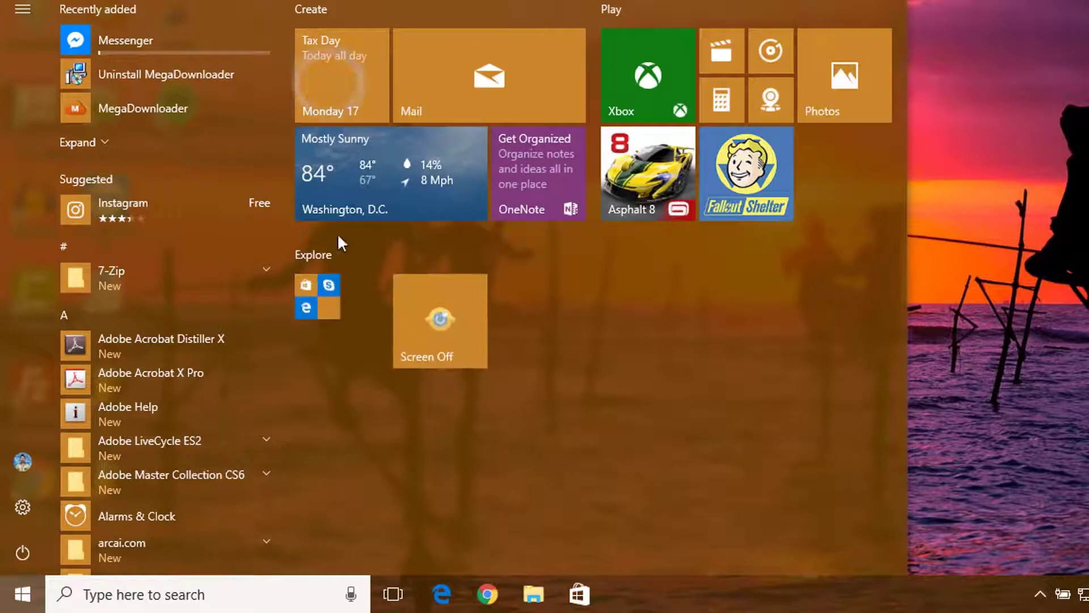
click(328, 308)
click(328, 308)
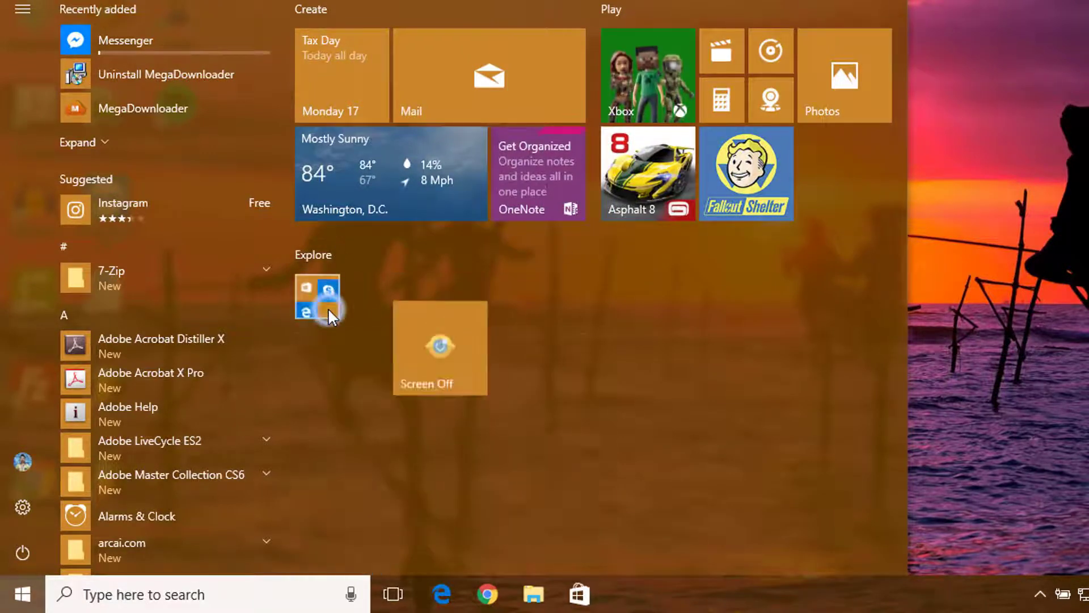
click(328, 308)
click(328, 308)
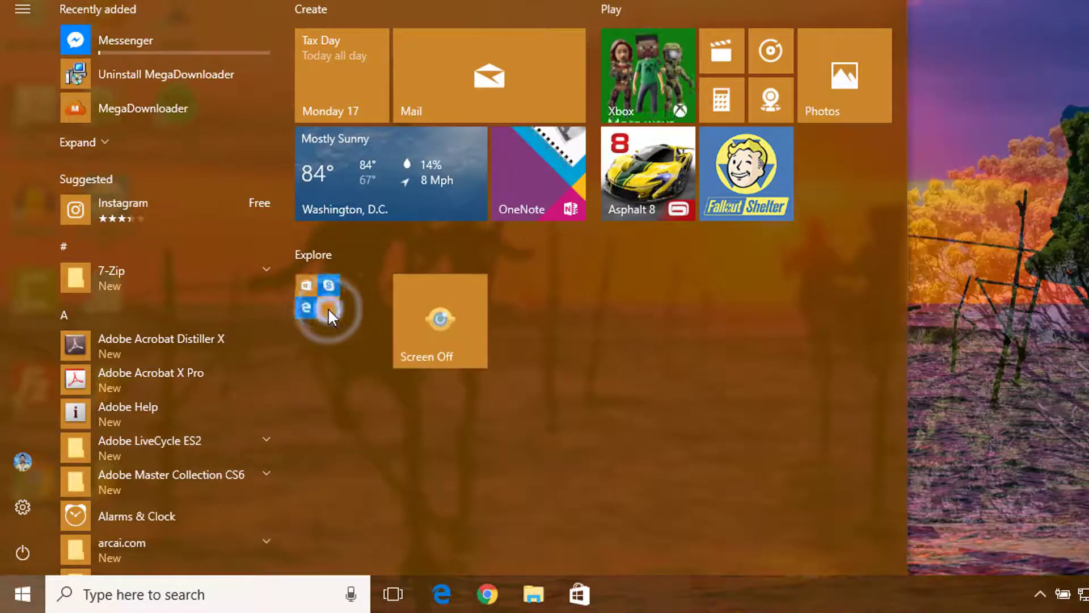
click(328, 308)
click(328, 308)
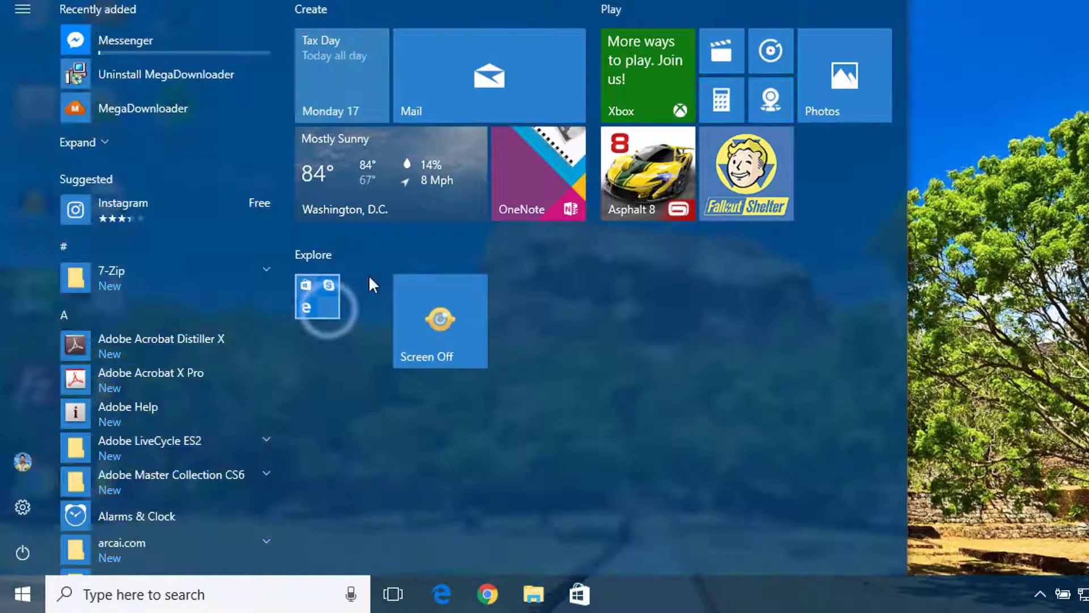
- Group OneNote, Weather and the Tax Day calendar tile into one tile folder, then open Settings
drag(531, 176, 408, 183)
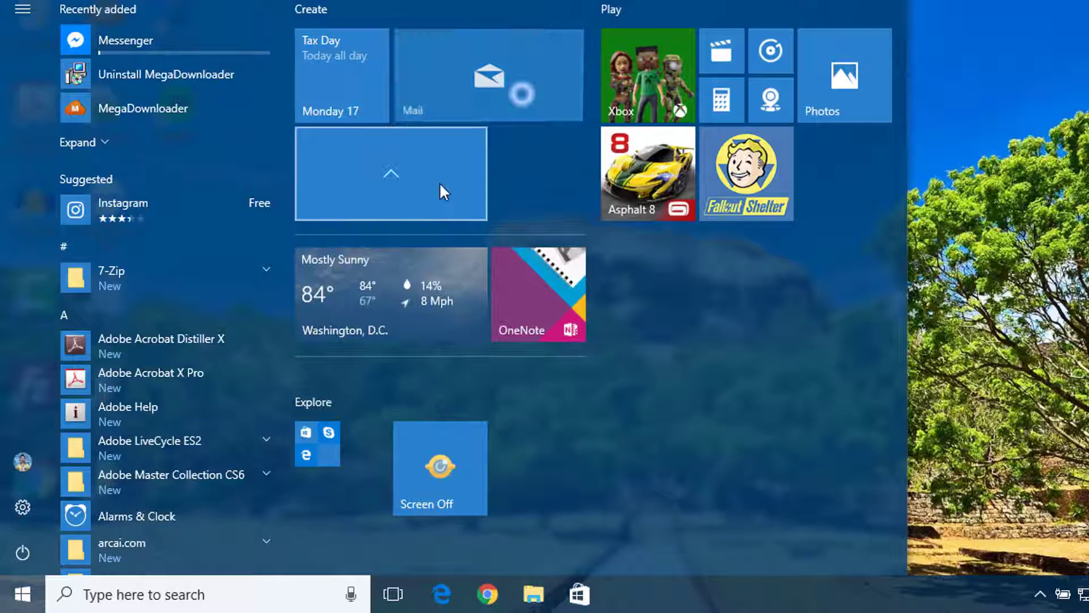
click(431, 184)
drag(349, 66, 409, 176)
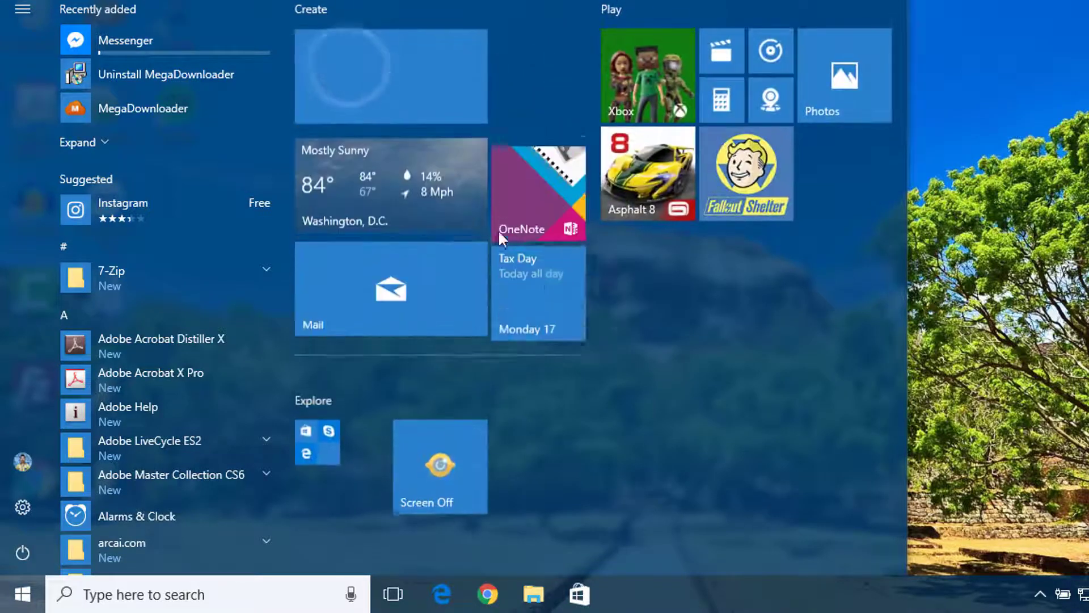
click(451, 81)
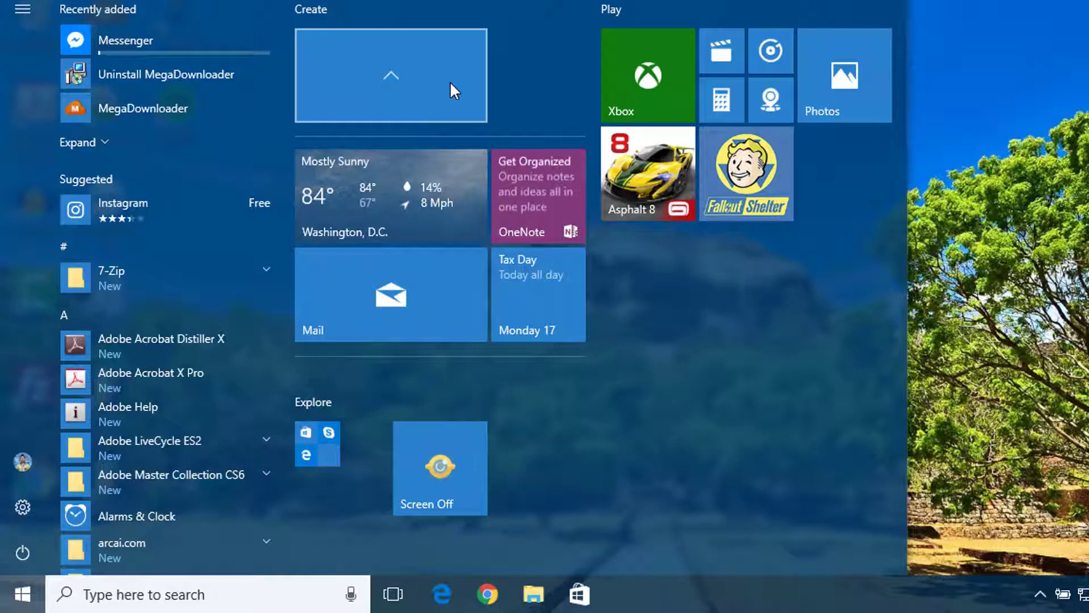
click(451, 91)
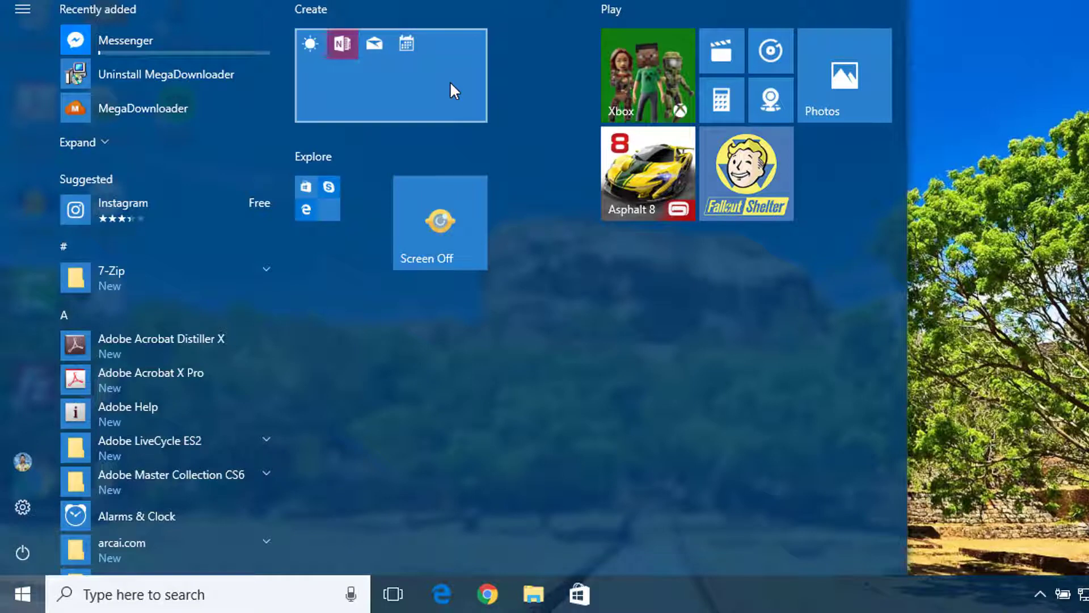
click(451, 91)
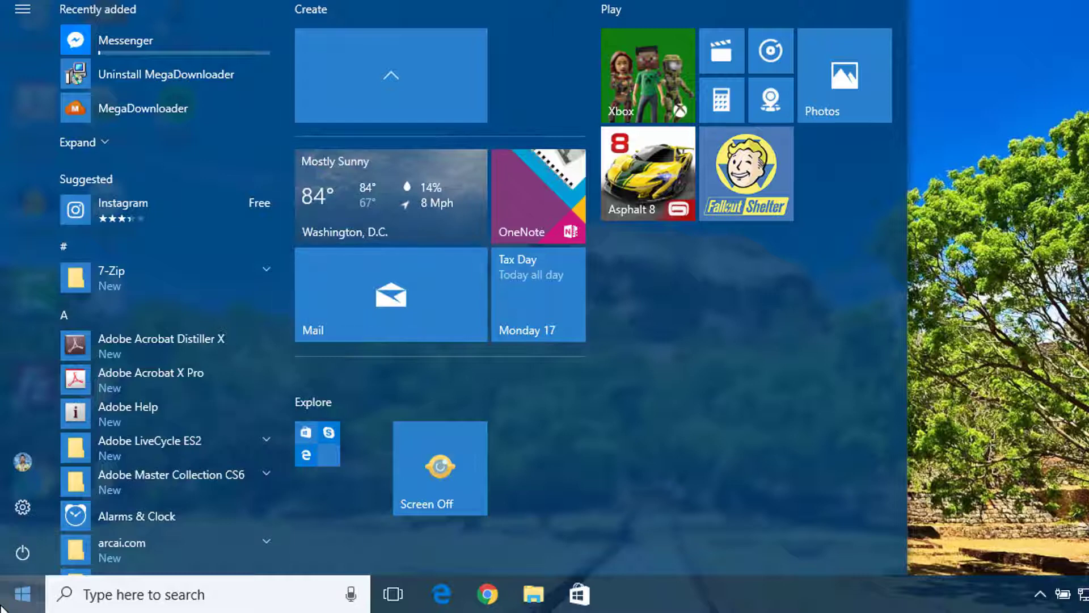
click(13, 528)
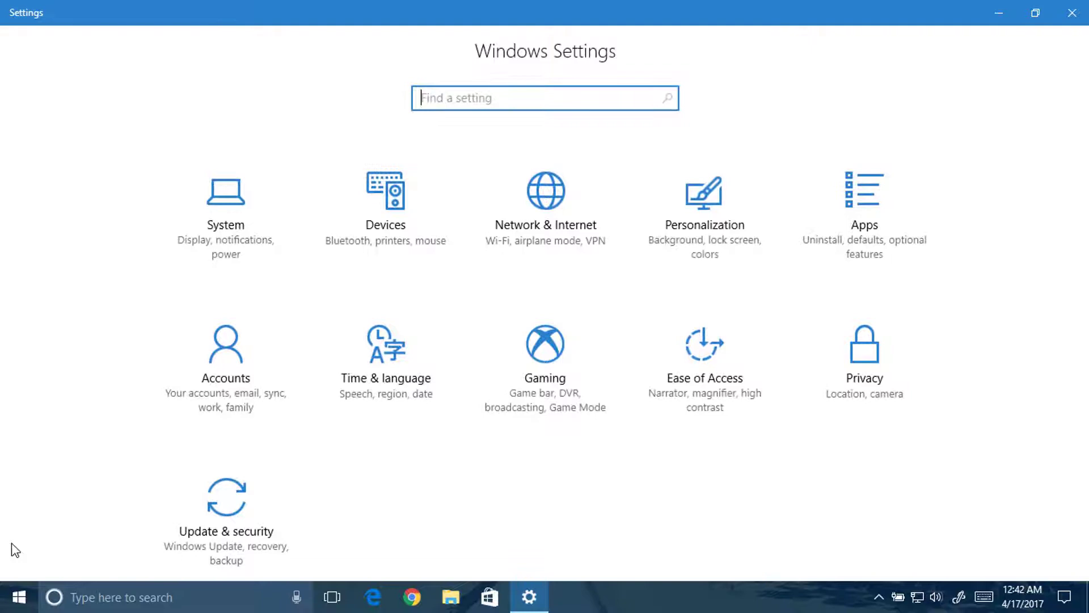
- In Display's Night light settings, toggle Night light off and back on
click(205, 245)
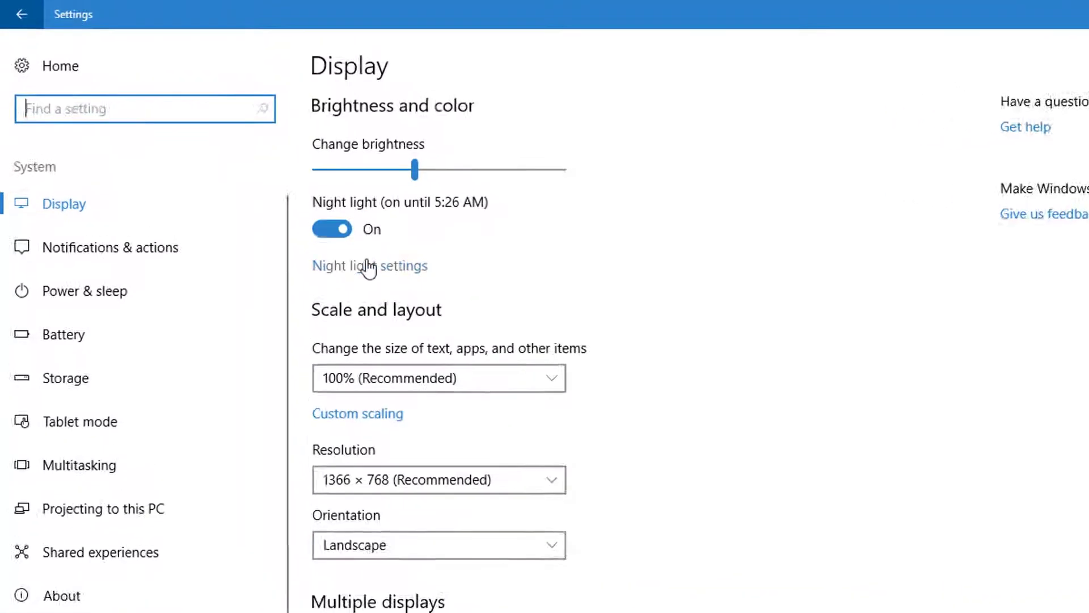
click(584, 424)
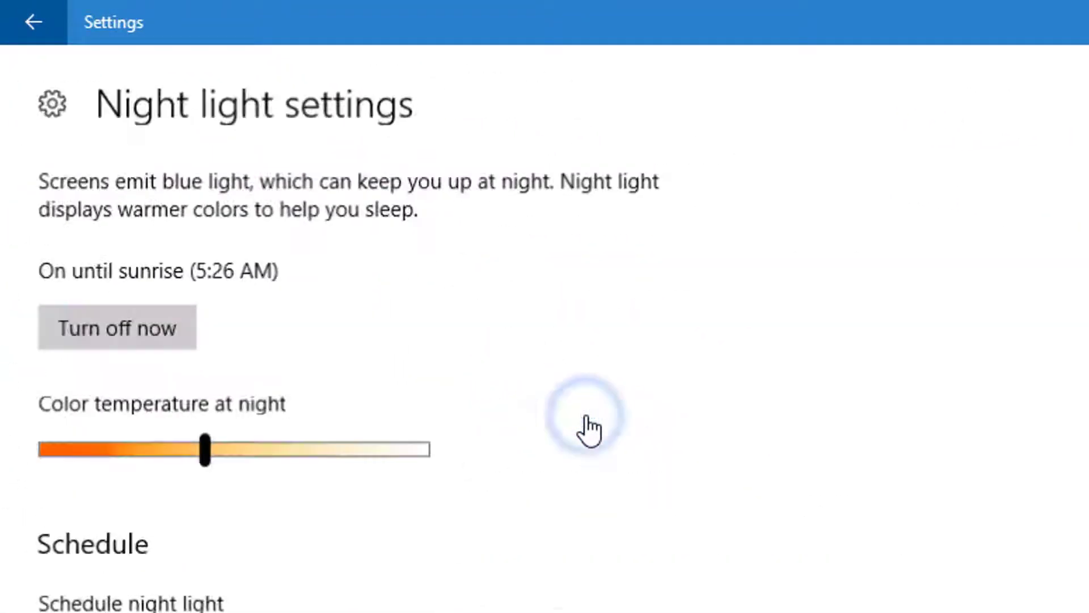
click(148, 346)
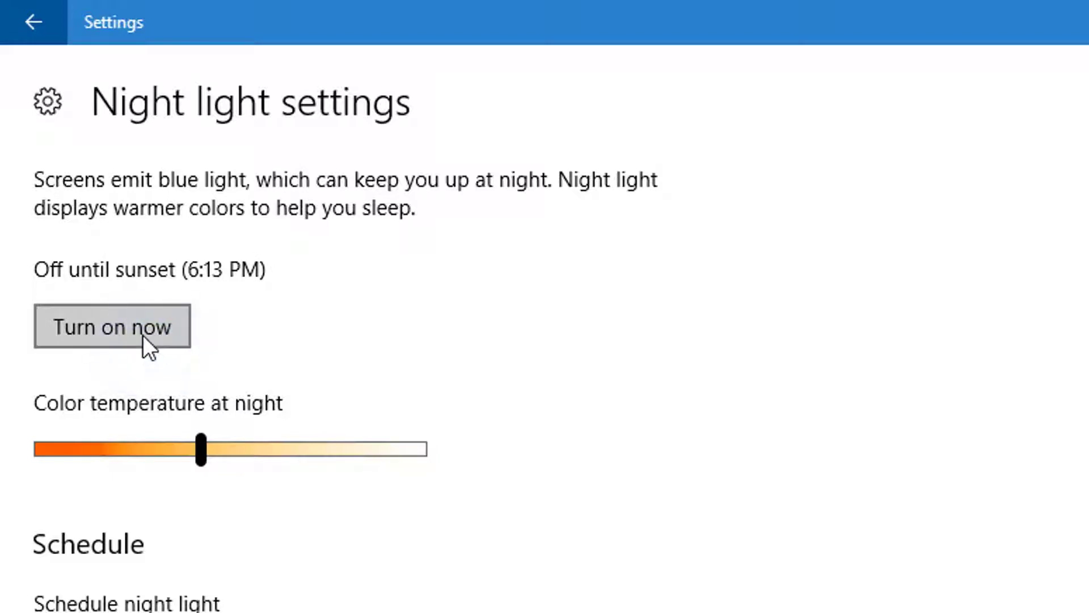
click(143, 336)
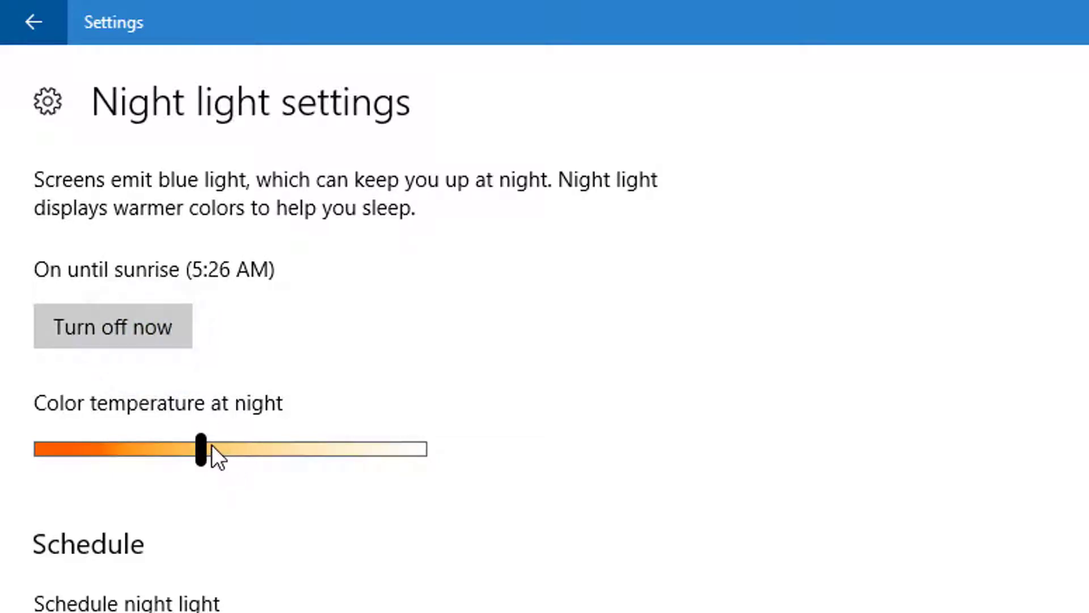
- Adjust the night colour temperature, then turn Night light off and return to Display
drag(213, 448, 253, 448)
drag(150, 461, 210, 449)
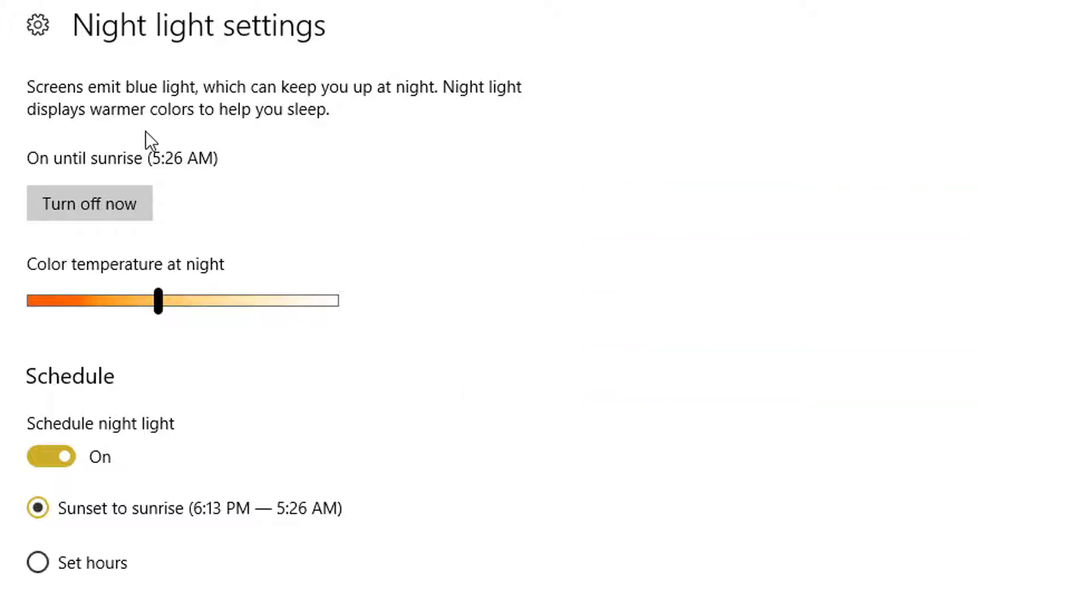
click(128, 193)
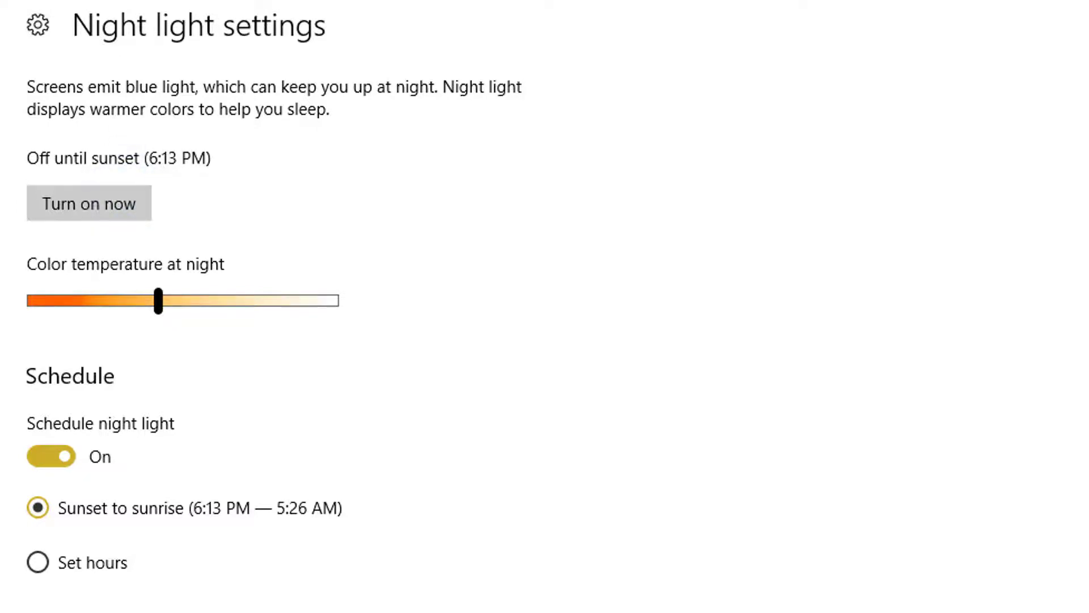
key(alt+Left)
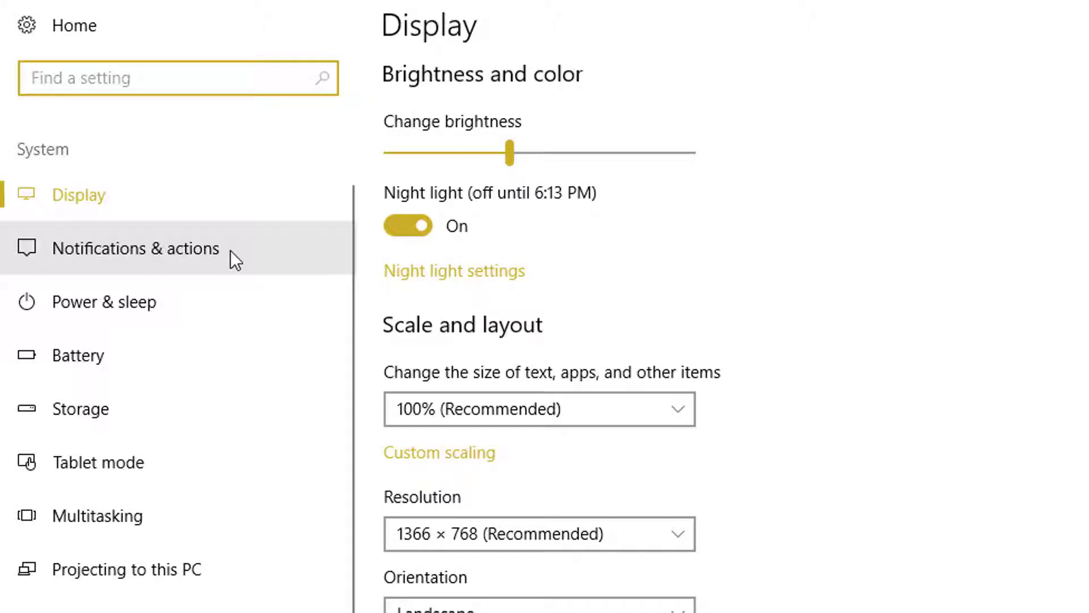
- Run Storage sense's Clean now from the Storage settings, freeing 976 KB
click(253, 385)
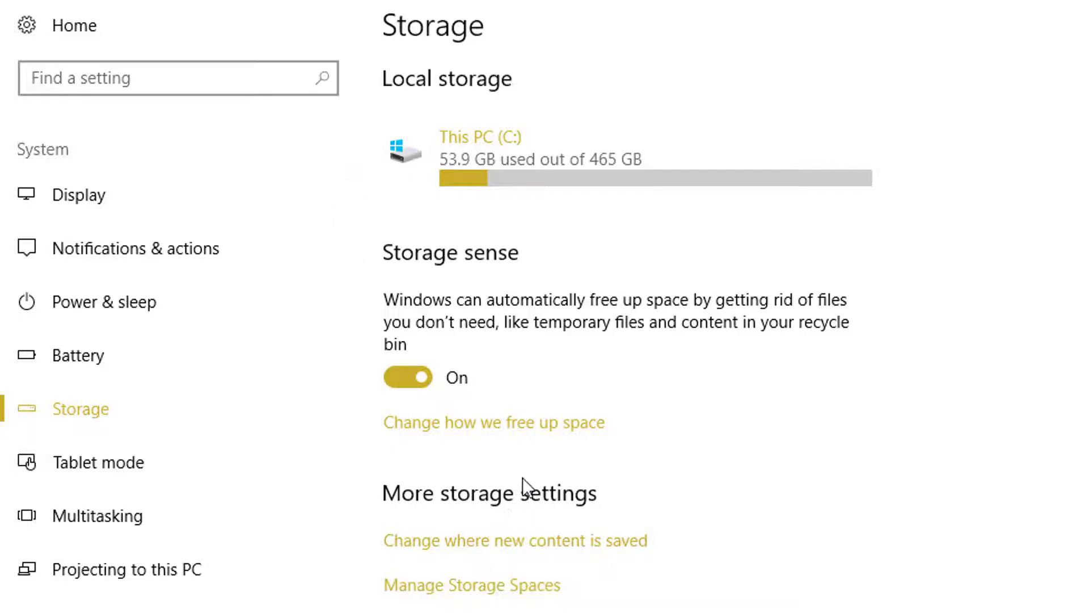
click(537, 424)
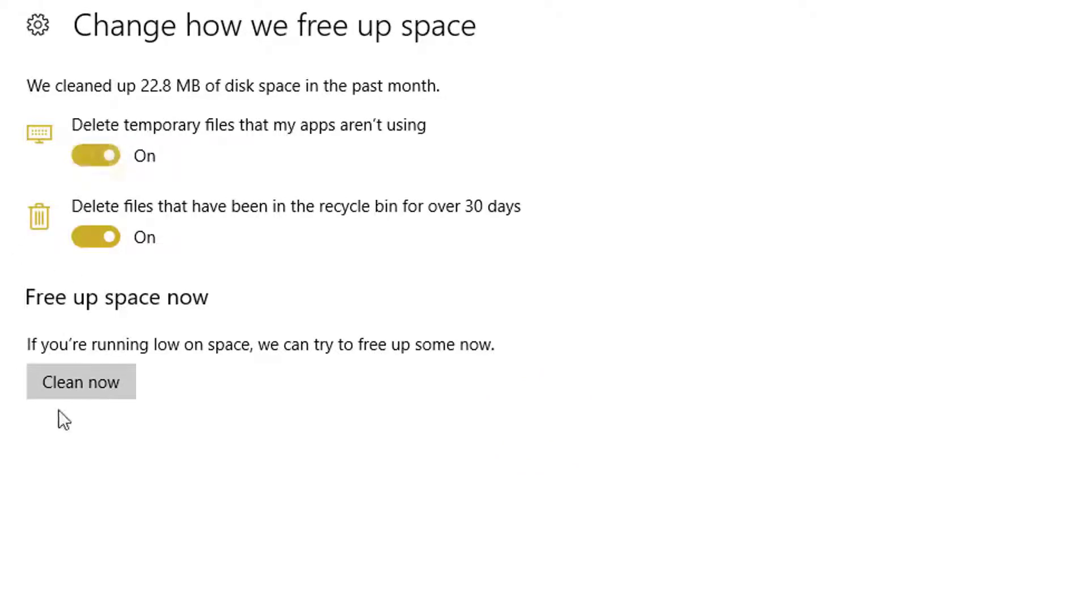
click(59, 395)
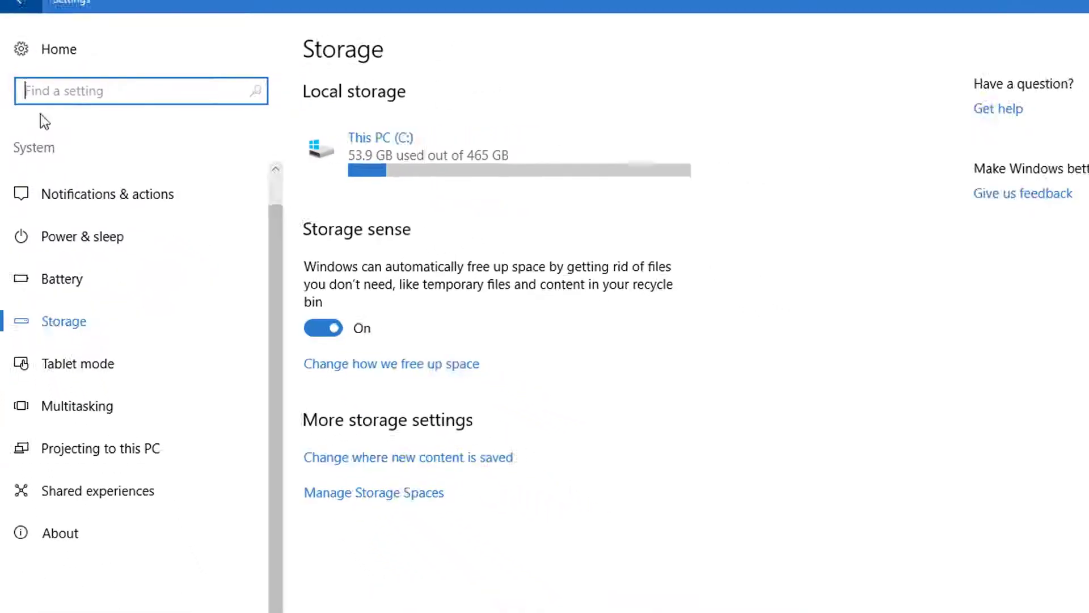
- Open the Colors page under Personalization from the Settings home page
click(21, 10)
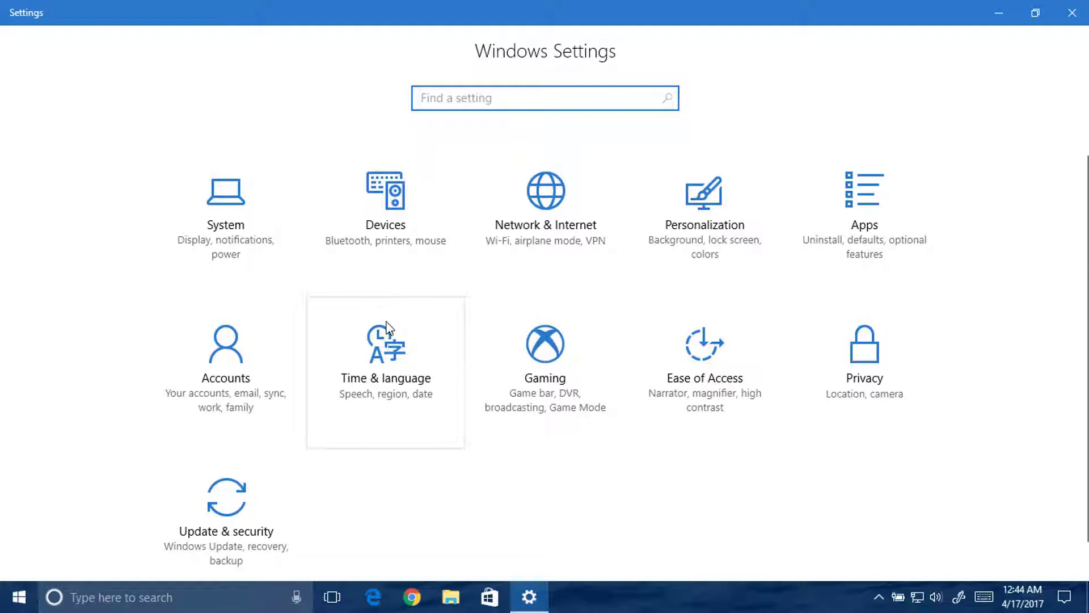
click(714, 208)
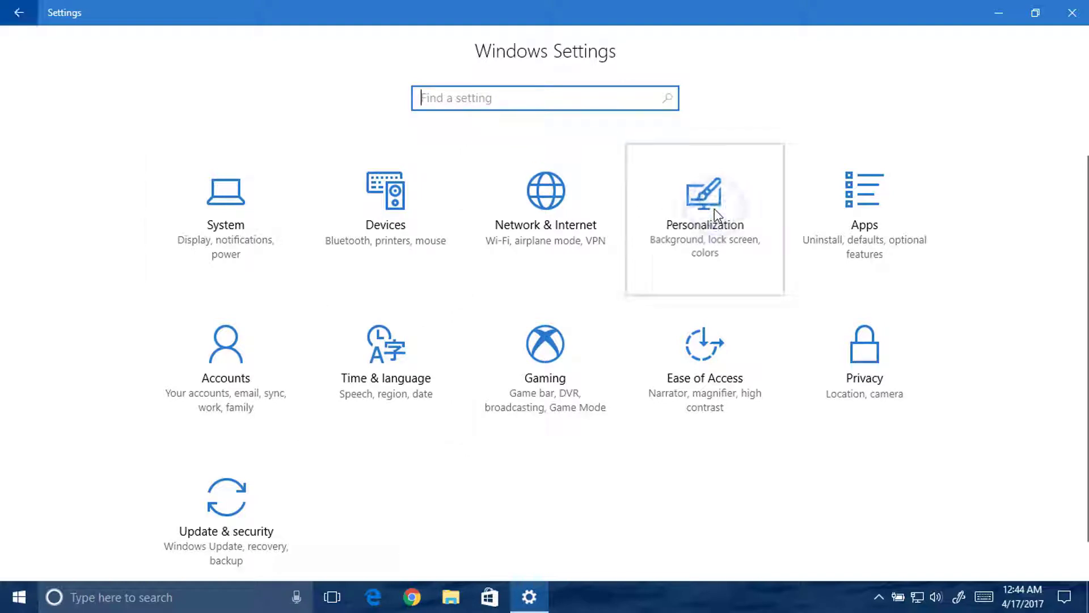
scroll(358, 385, down, 3)
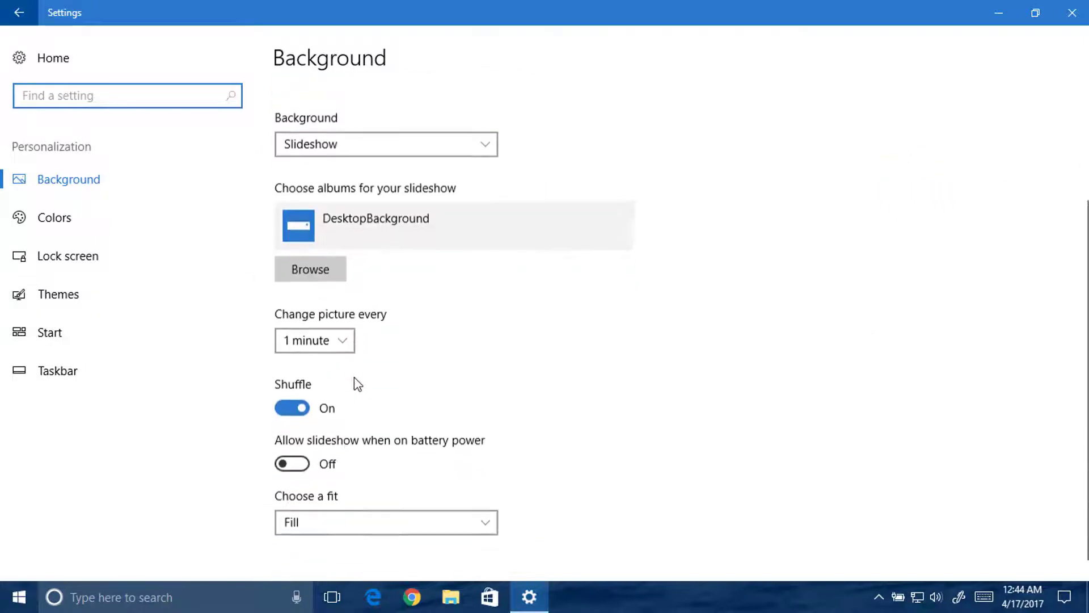
click(156, 232)
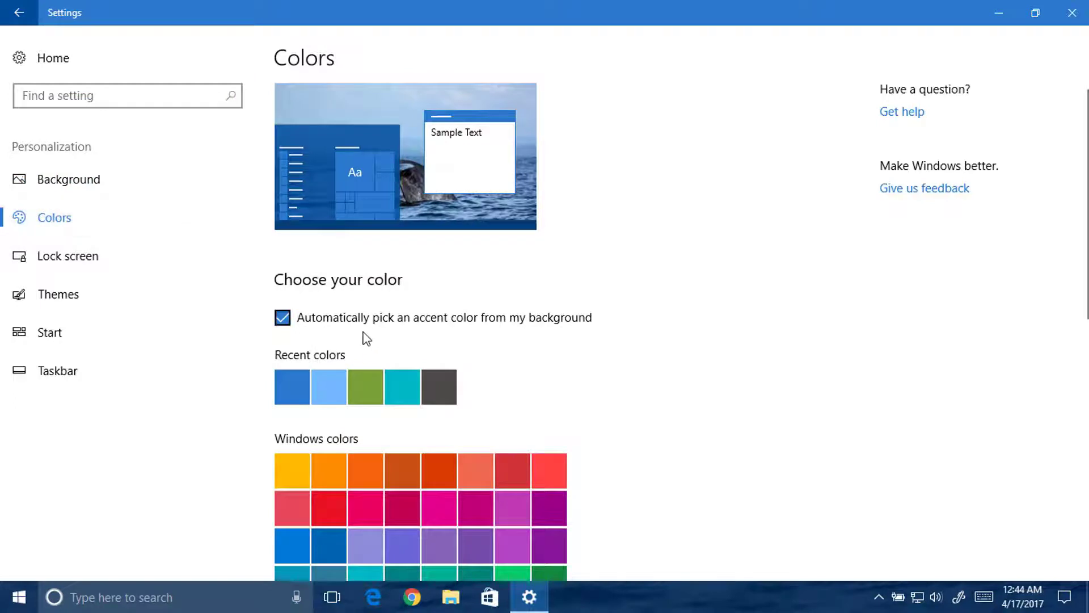
scroll(374, 339, down, 2)
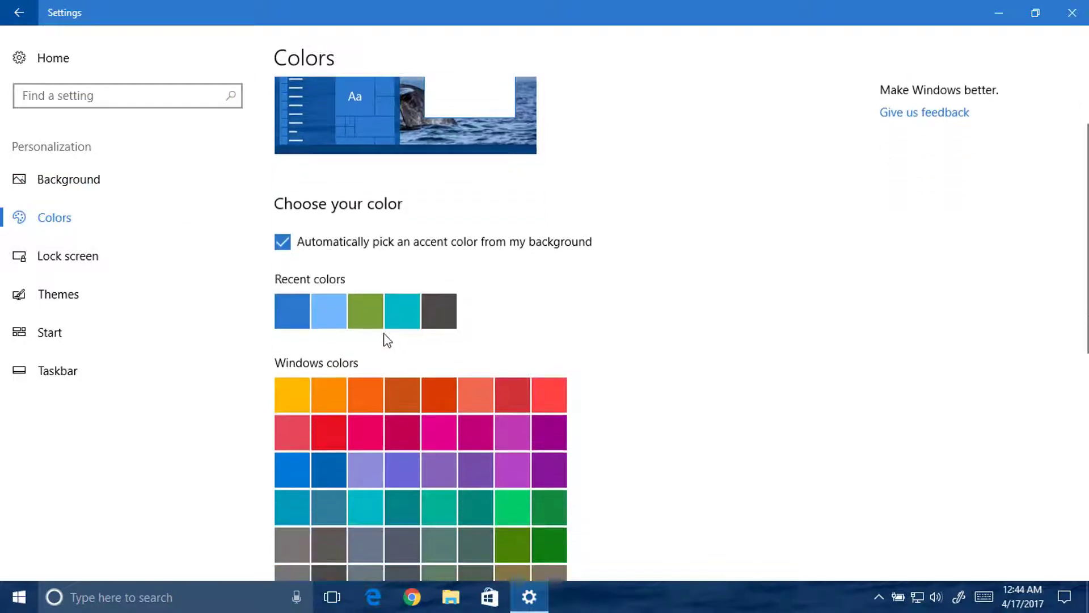
- Try light blue, green and dark grey accents, then pick the accent from the background again
click(288, 238)
click(333, 305)
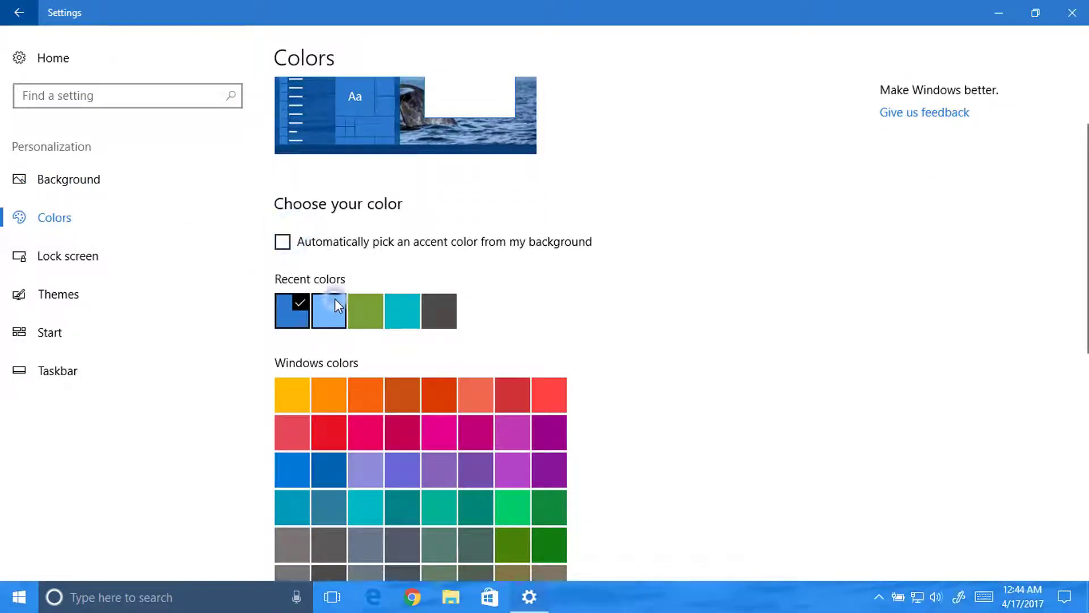
click(379, 311)
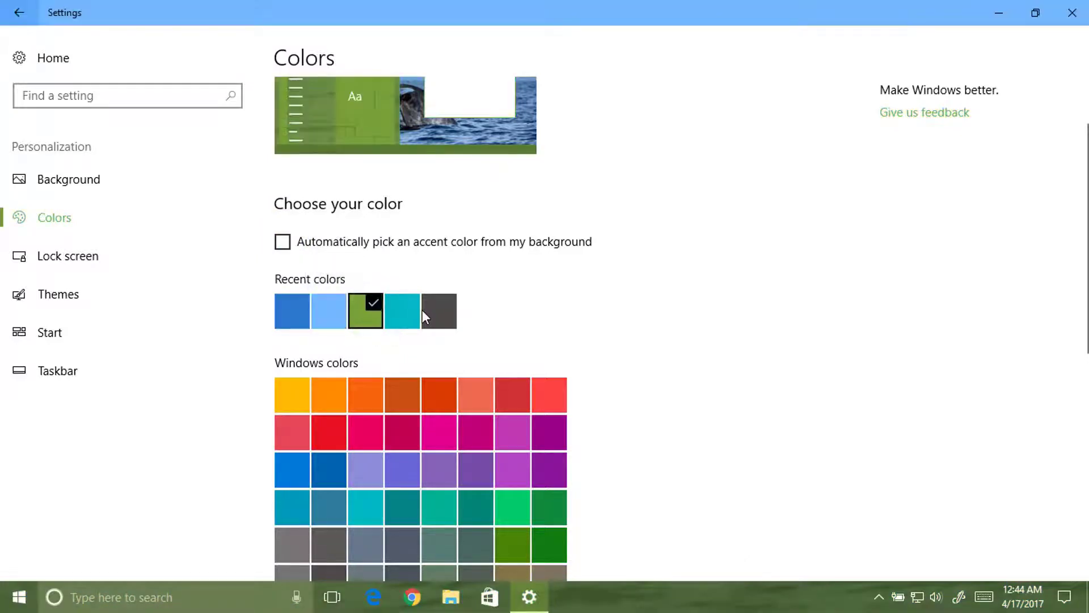
click(432, 311)
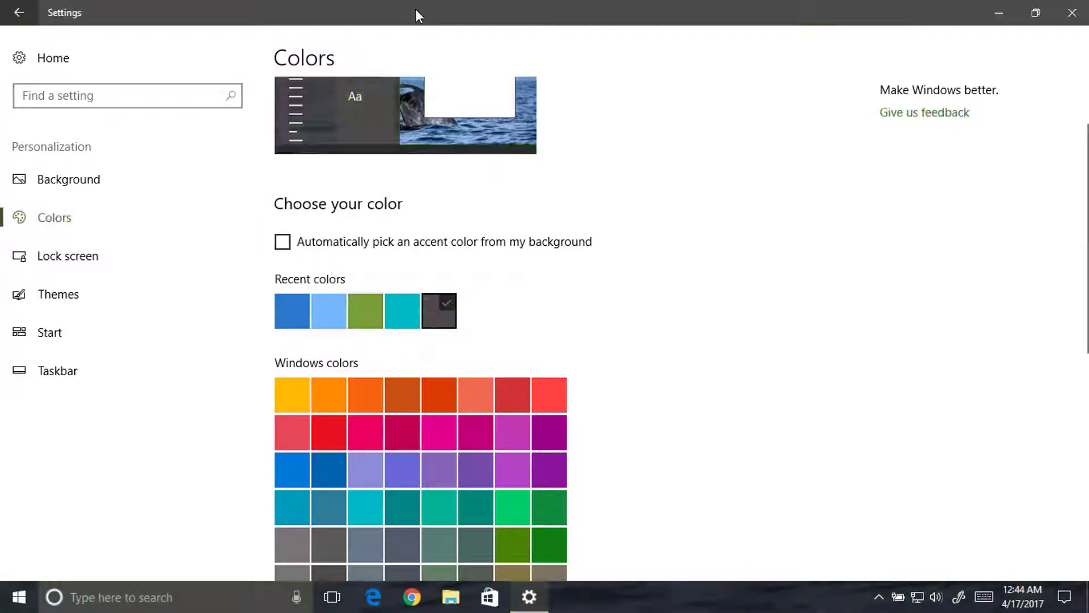
click(283, 242)
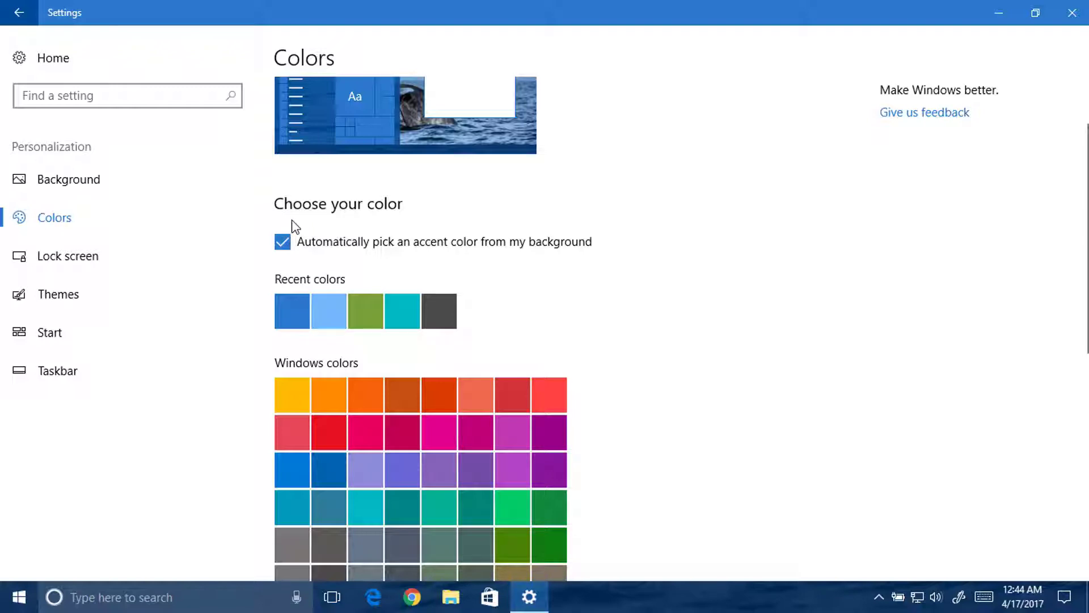
double_click(482, 6)
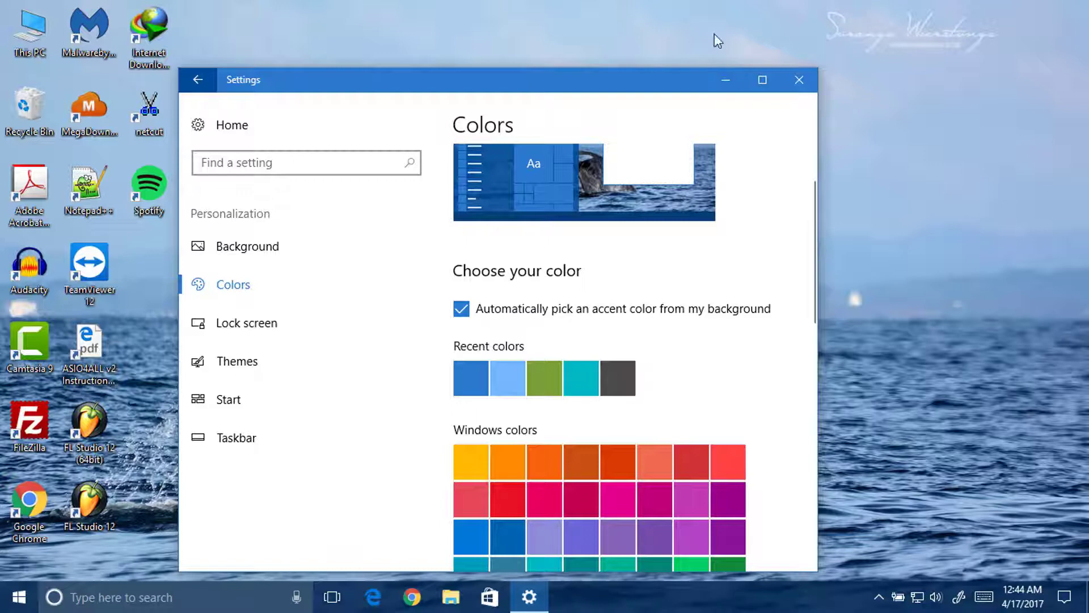
click(748, 77)
- Turn accent colour on Start, taskbar and title bars off, check Start, then turn both back on
scroll(406, 428, down, 5)
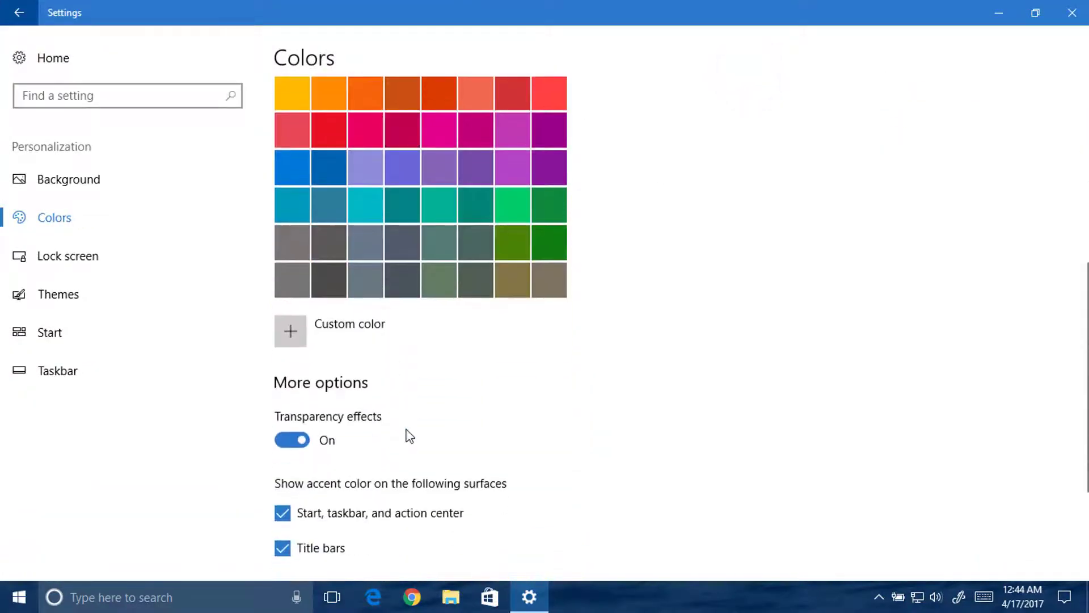
scroll(407, 428, down, 3)
click(292, 351)
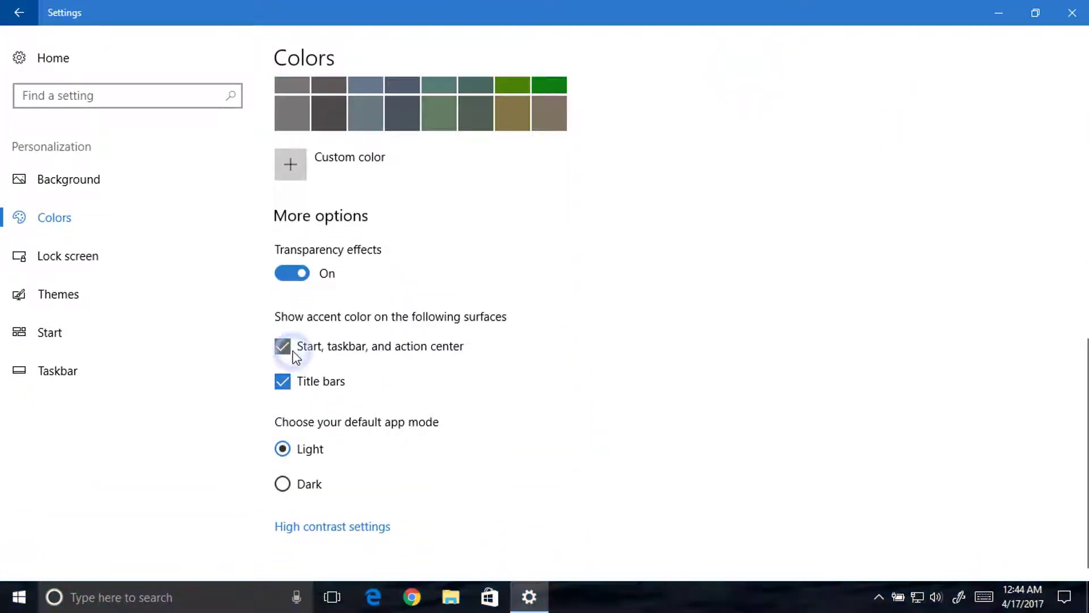
click(19, 596)
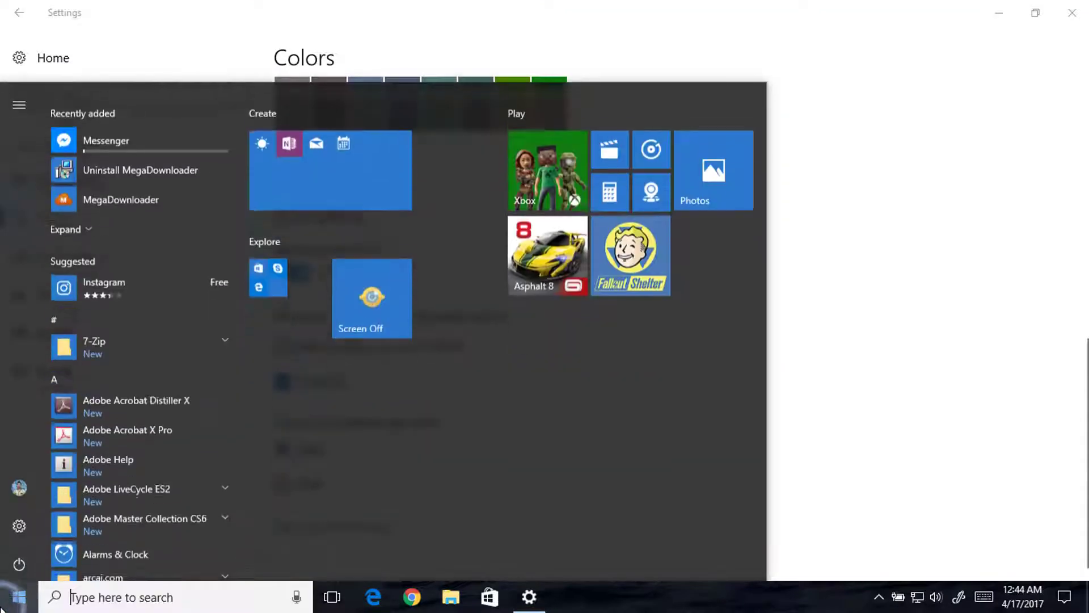
key(Escape)
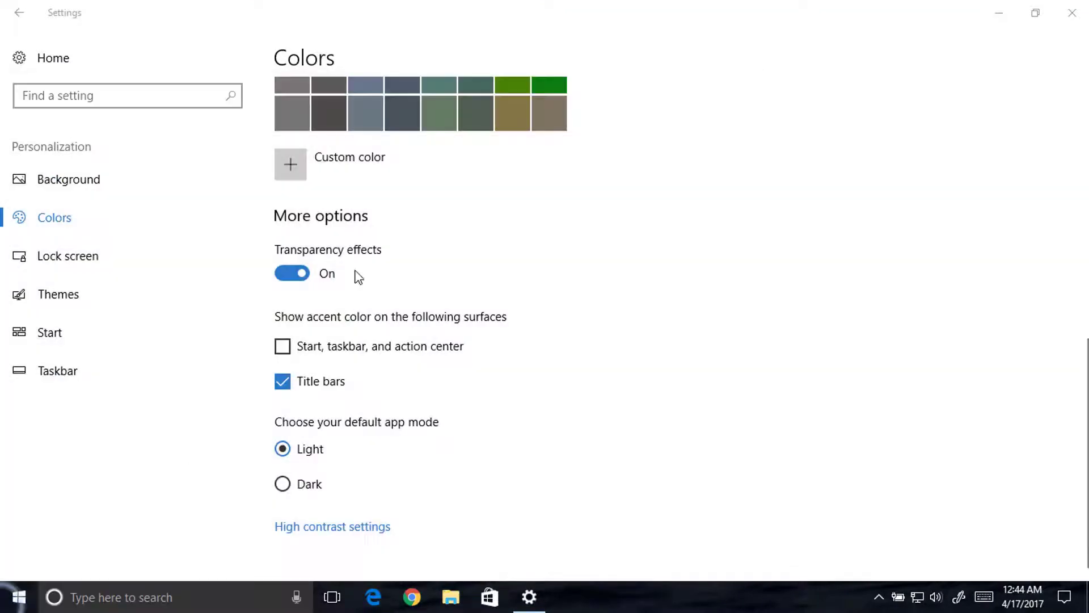
click(287, 379)
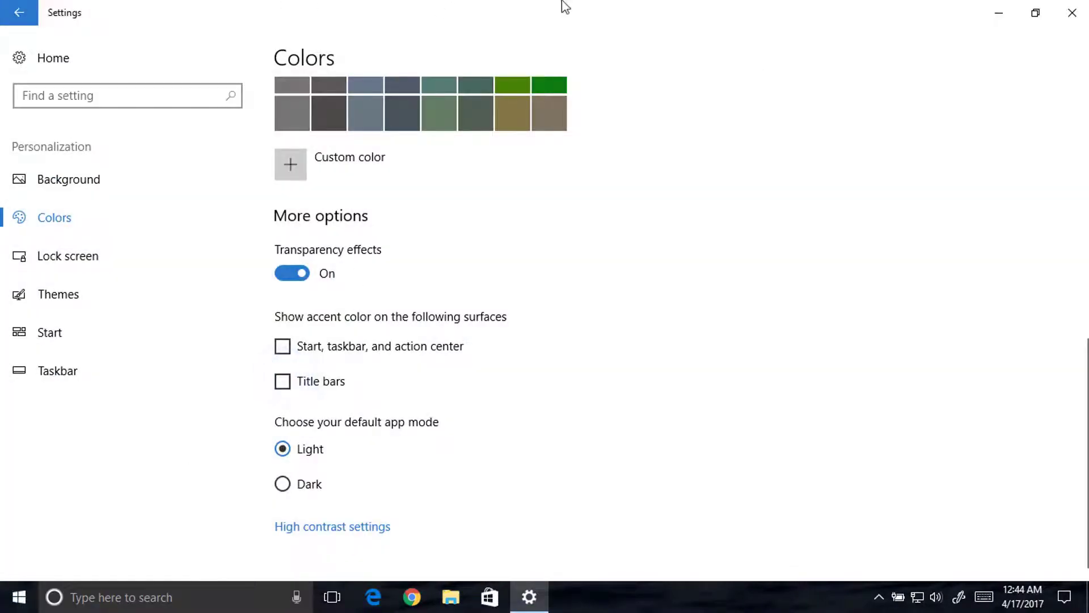
click(282, 381)
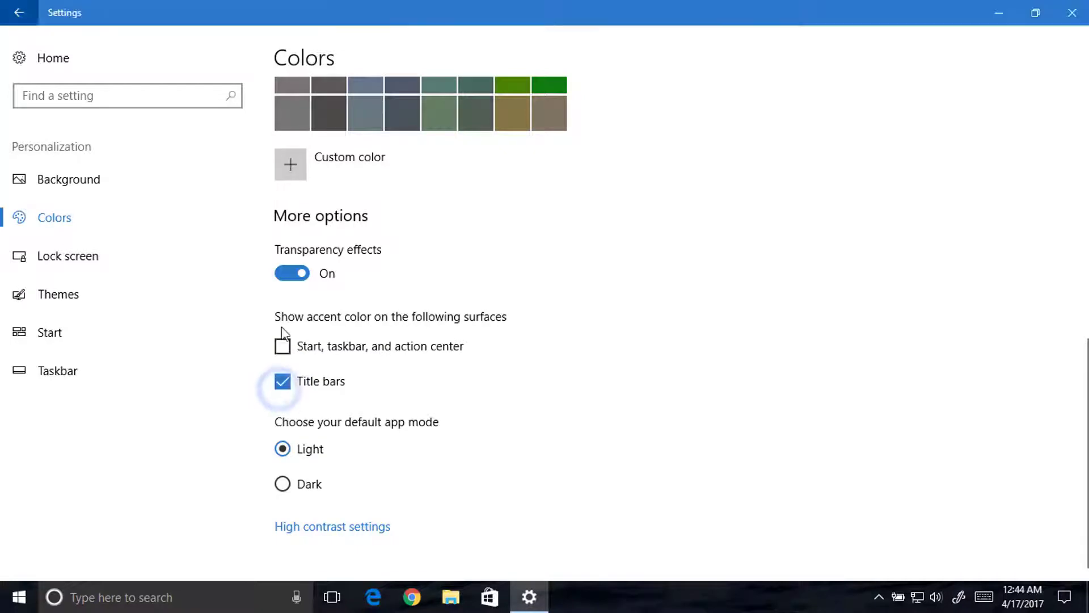
click(282, 347)
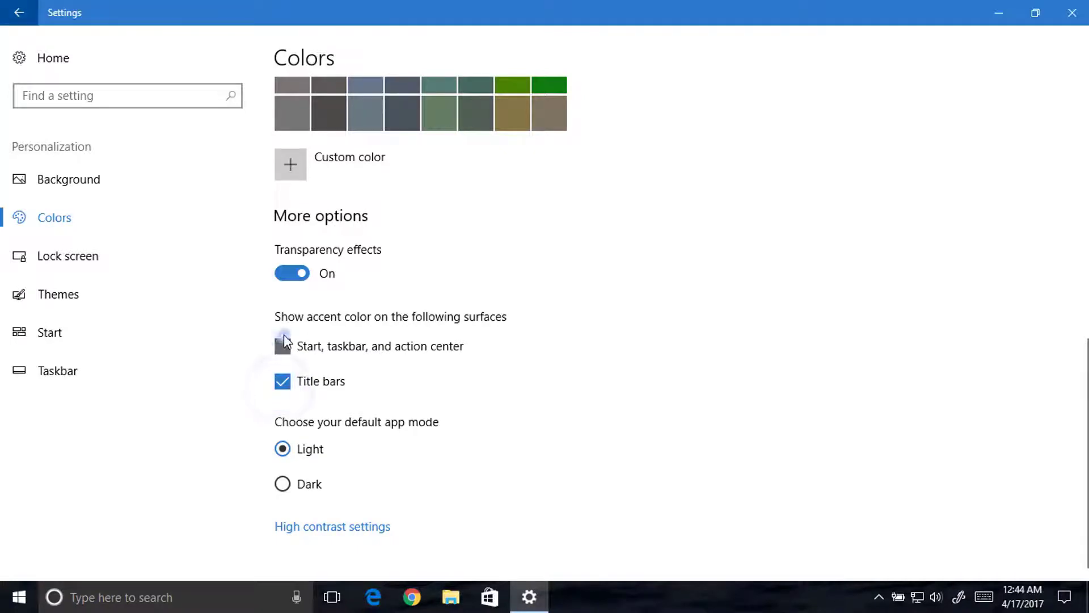
- Switch app mode to Dark, back to Light, and return to Settings home
click(298, 490)
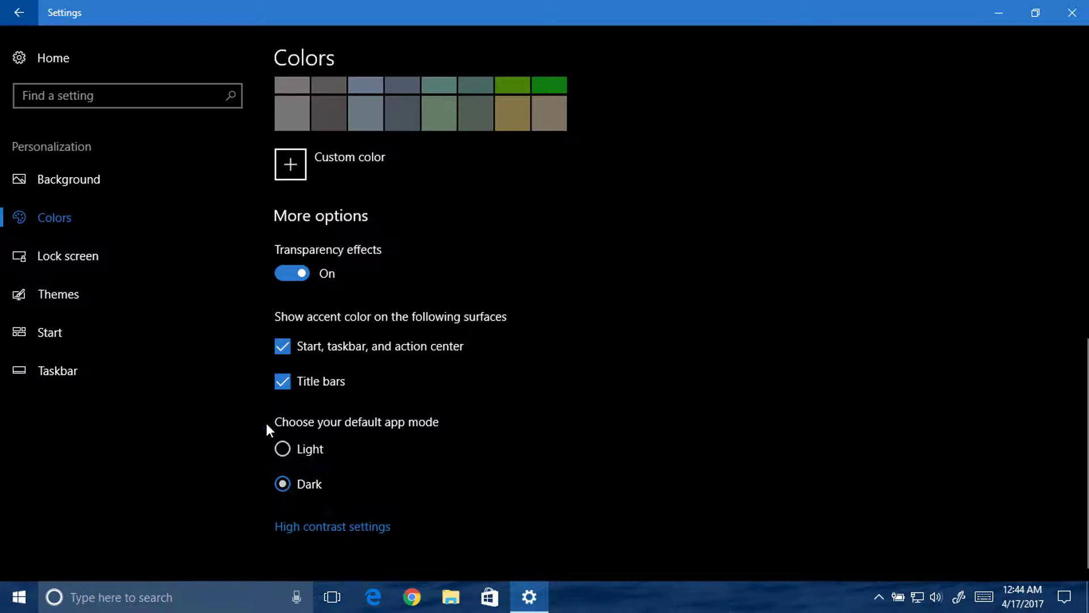
click(282, 449)
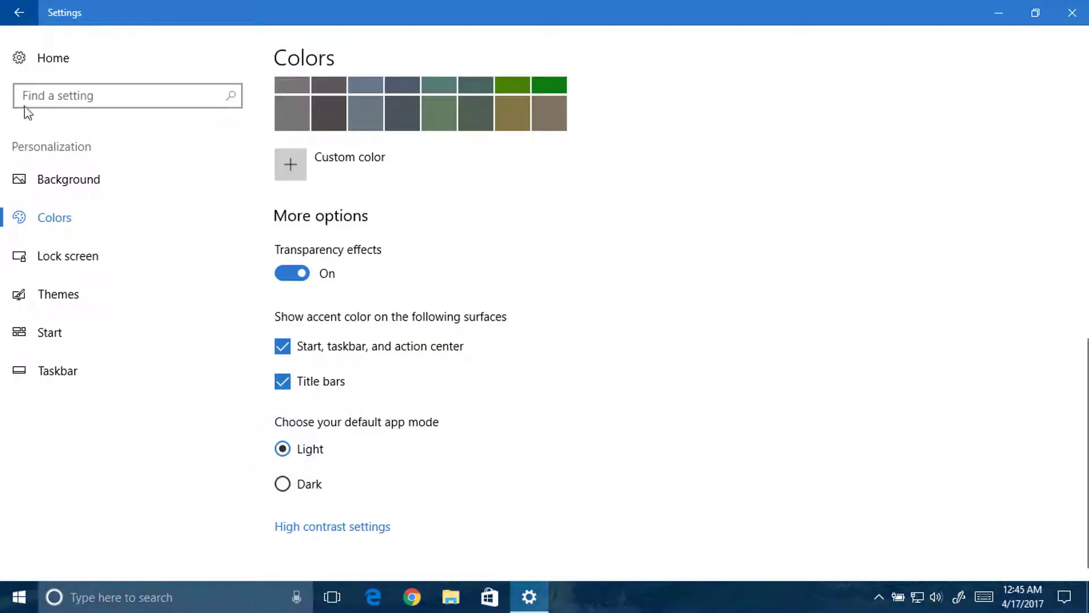
click(40, 63)
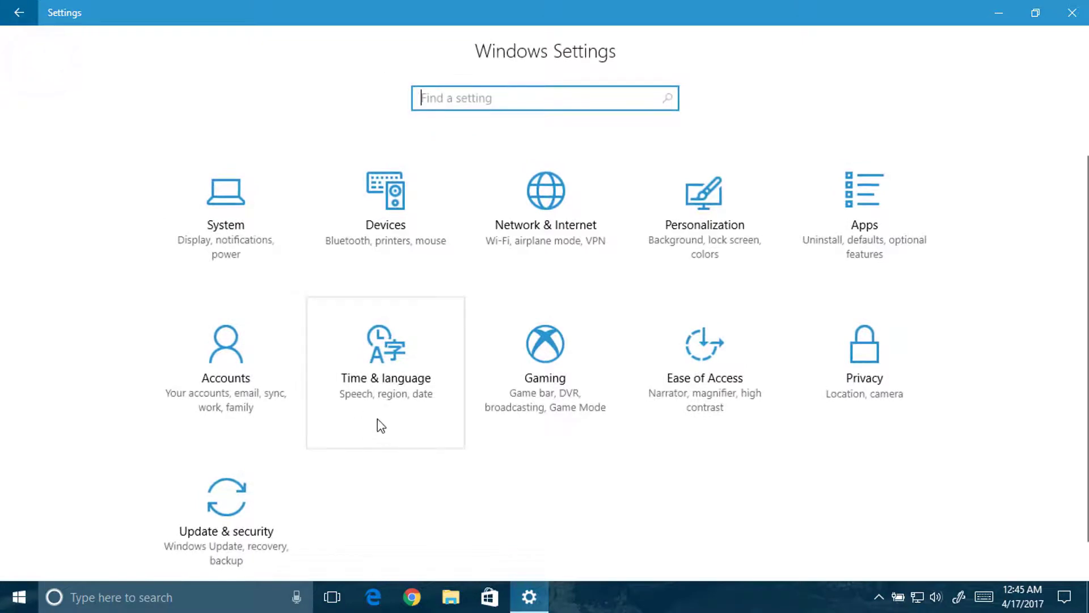
- Browse the Gaming settings' Game DVR and Broadcasting pages, ending on Game Mode with it on
click(562, 342)
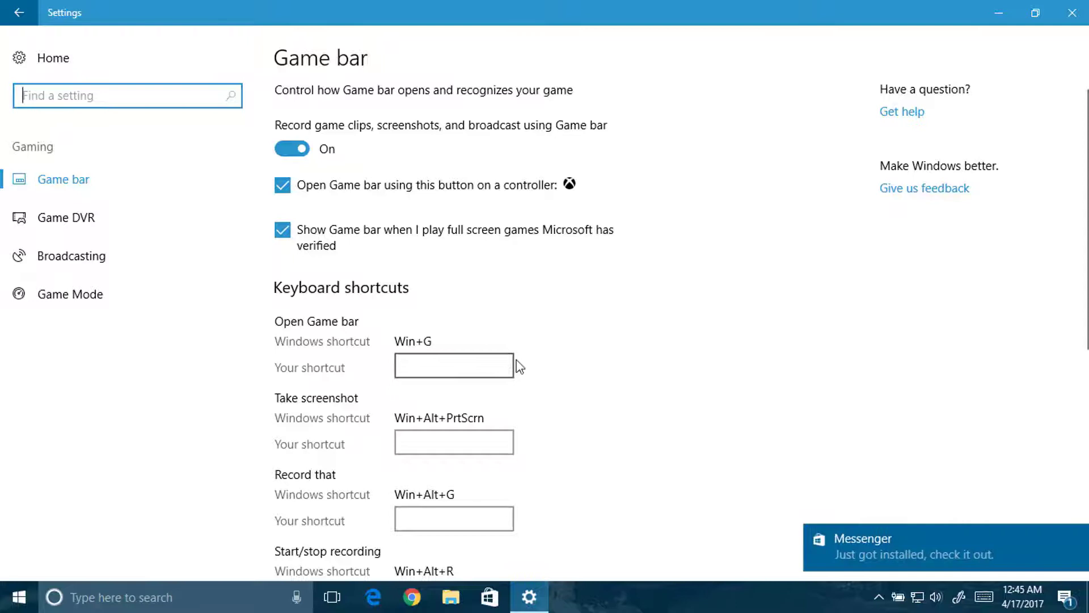
click(1078, 539)
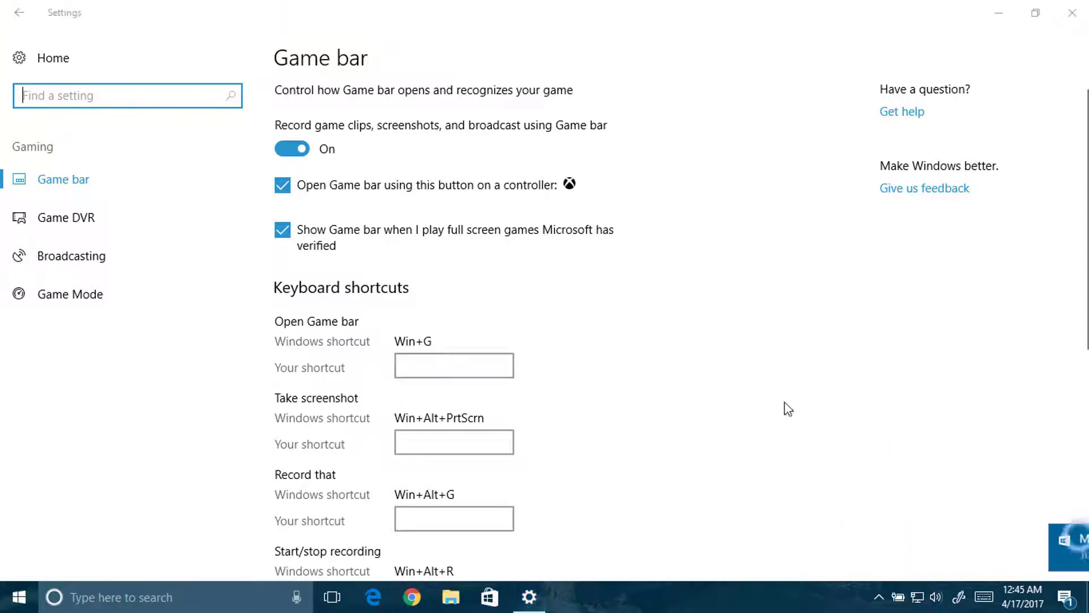
click(161, 229)
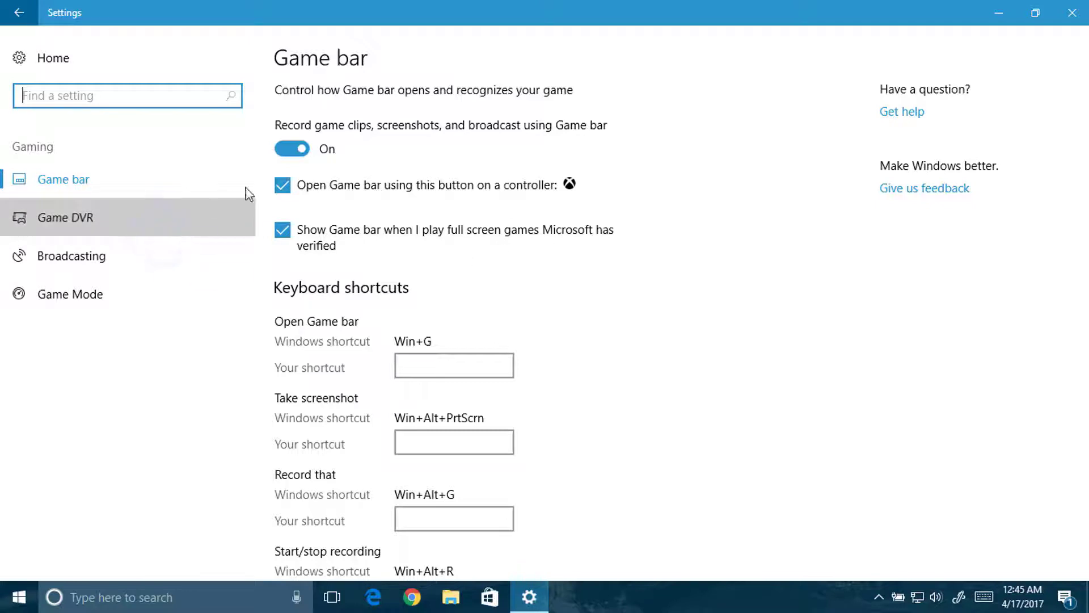
click(97, 258)
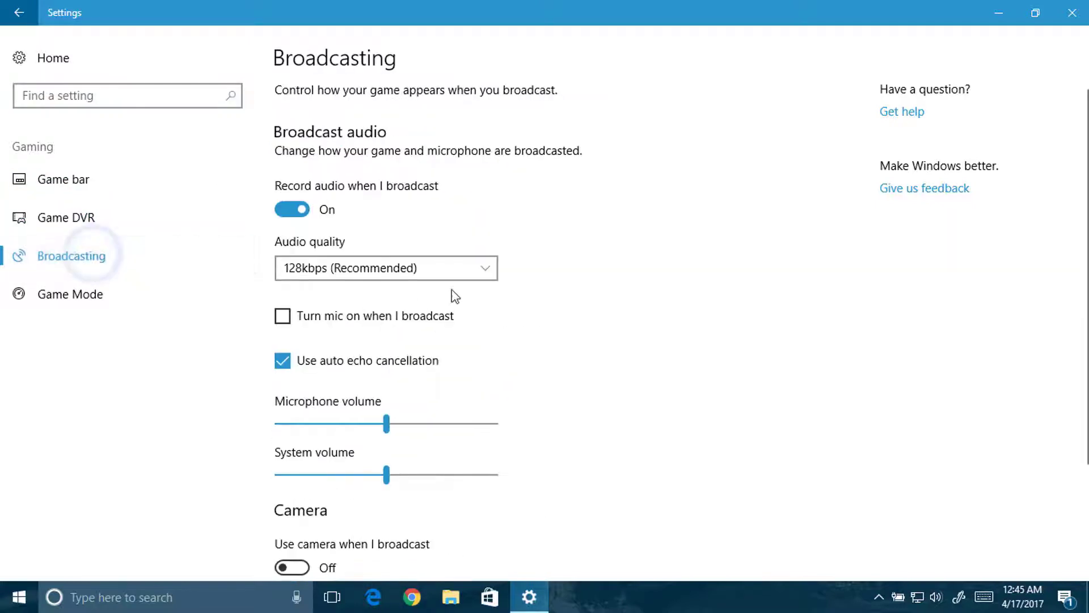
scroll(437, 294, down, 3)
scroll(363, 454, up, 3)
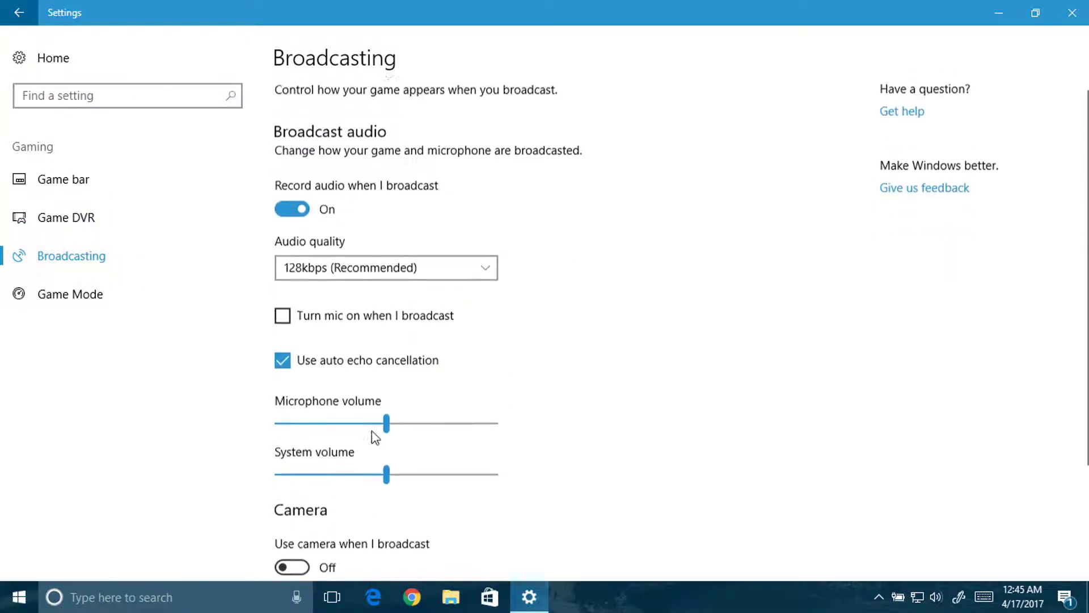
click(94, 284)
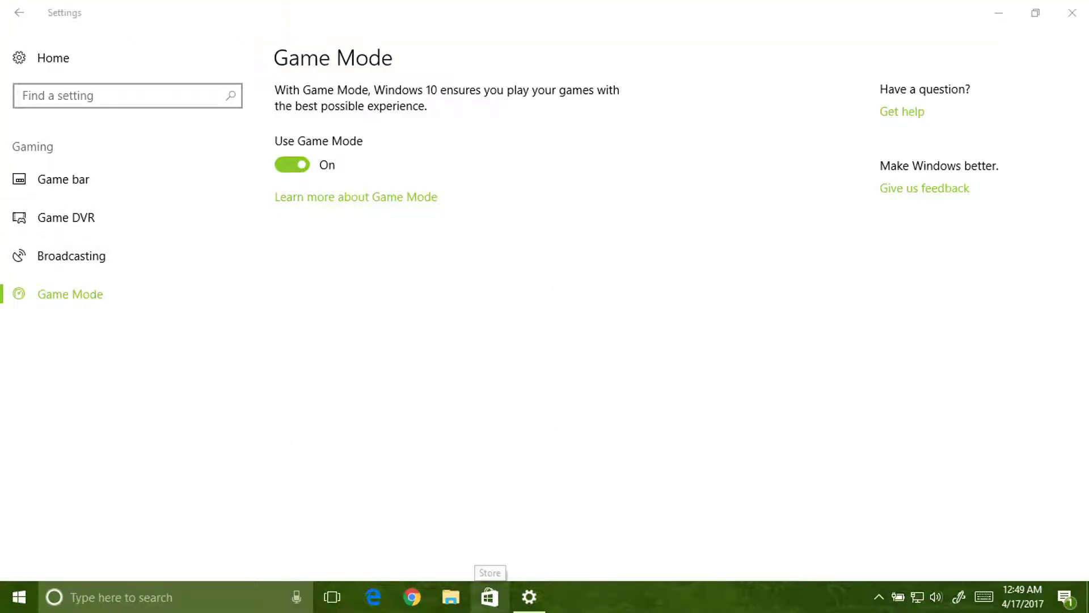
- From Settings Home, go to Update & security > Windows Defender and launch Windows Defender Security Center
click(28, 59)
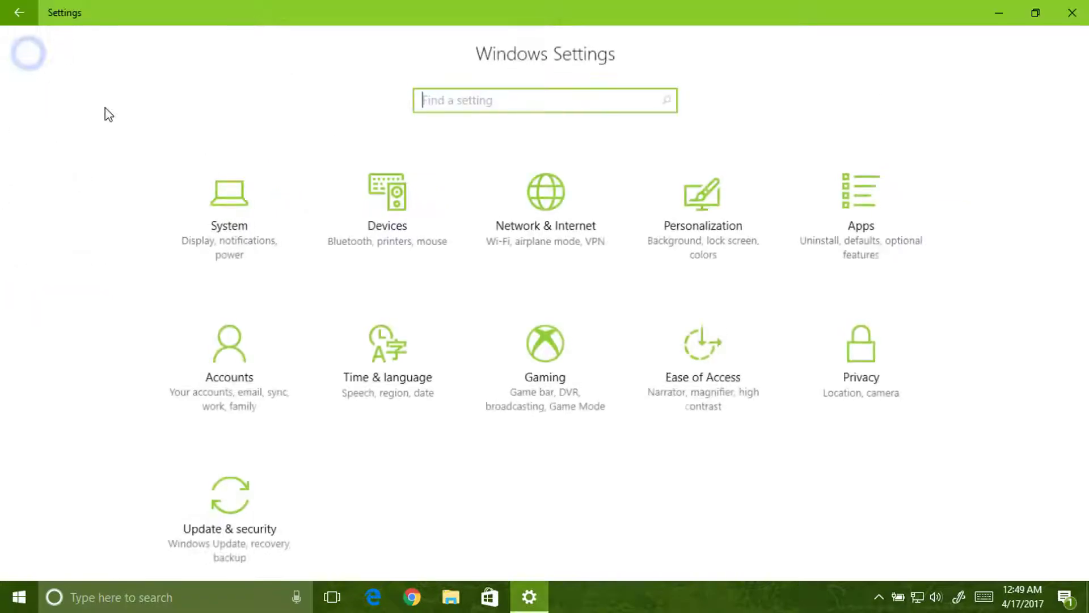
click(199, 511)
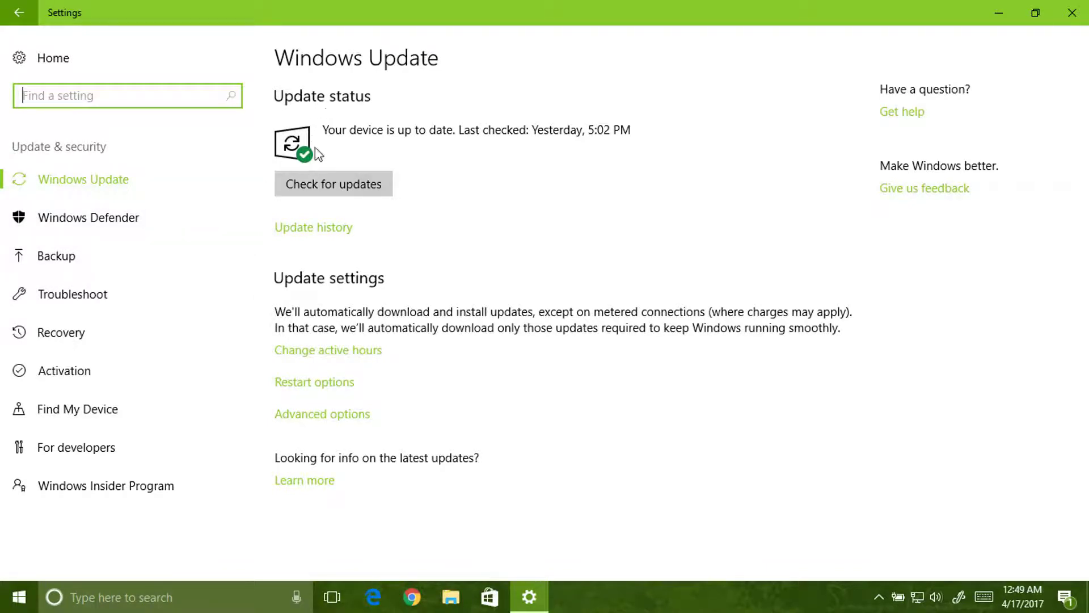
click(79, 233)
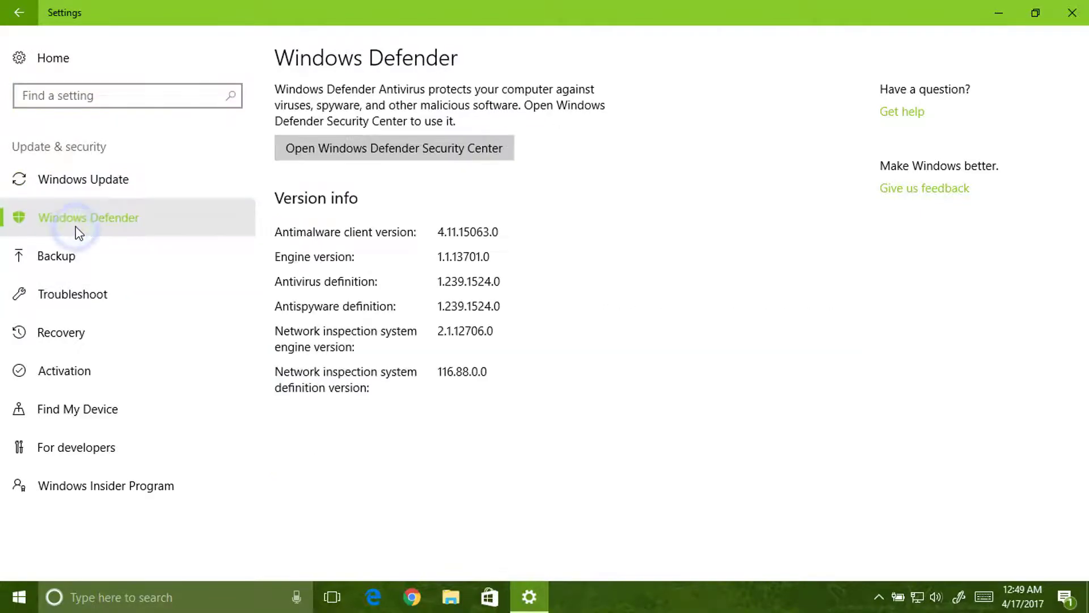
click(344, 142)
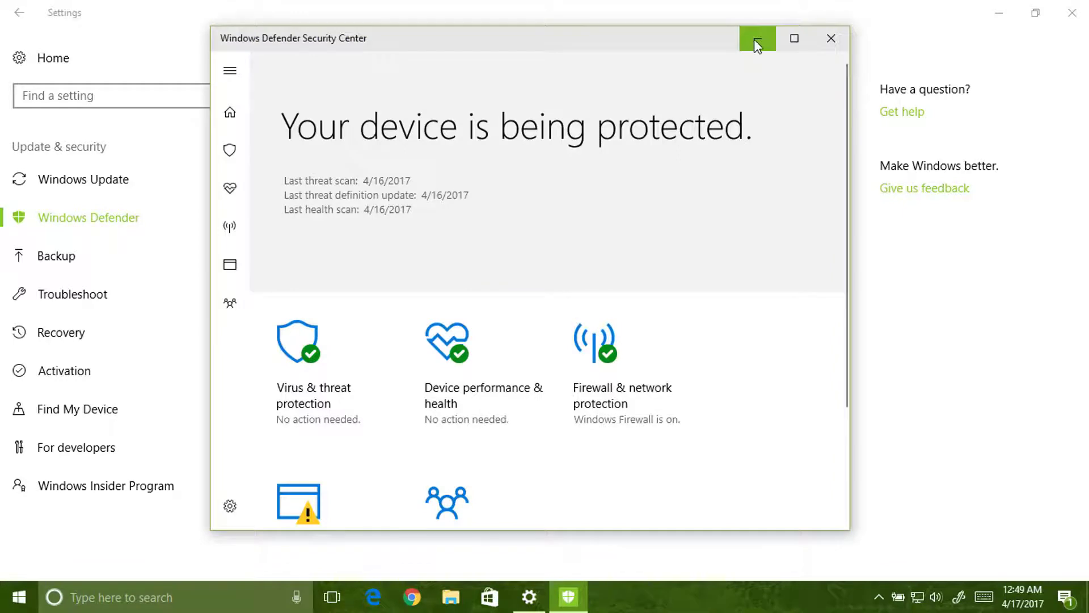
- Maximize Windows Defender Security Center and turn on App & browser control protection
click(794, 38)
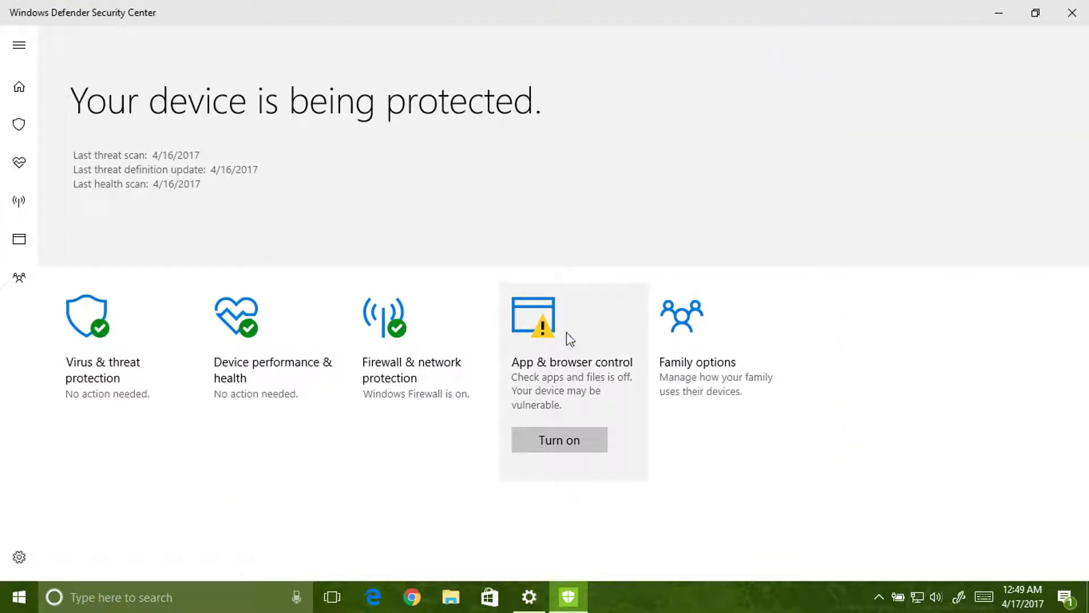
click(576, 438)
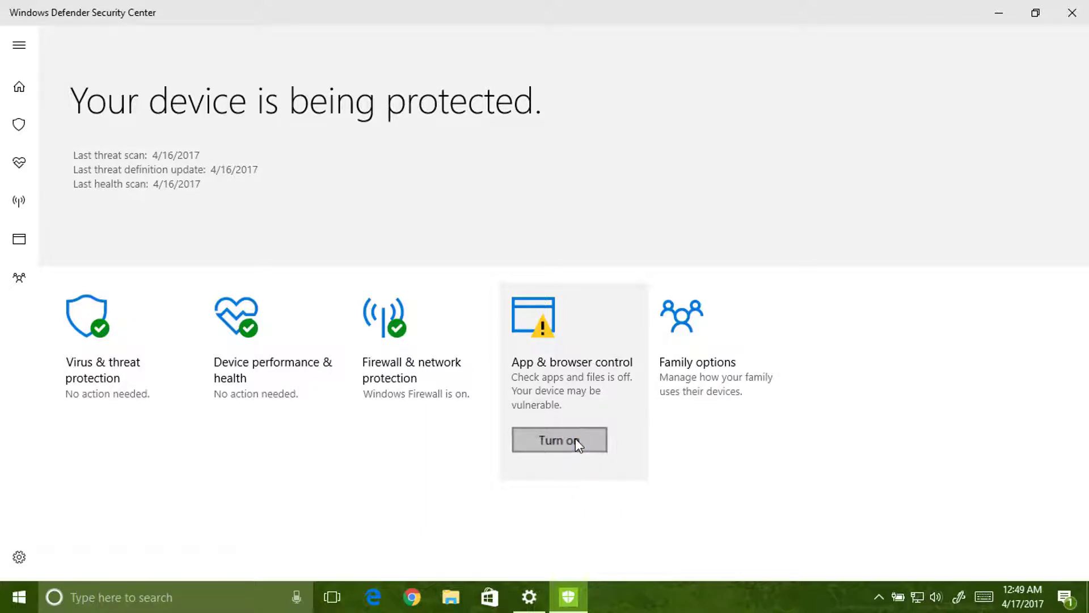
click(575, 438)
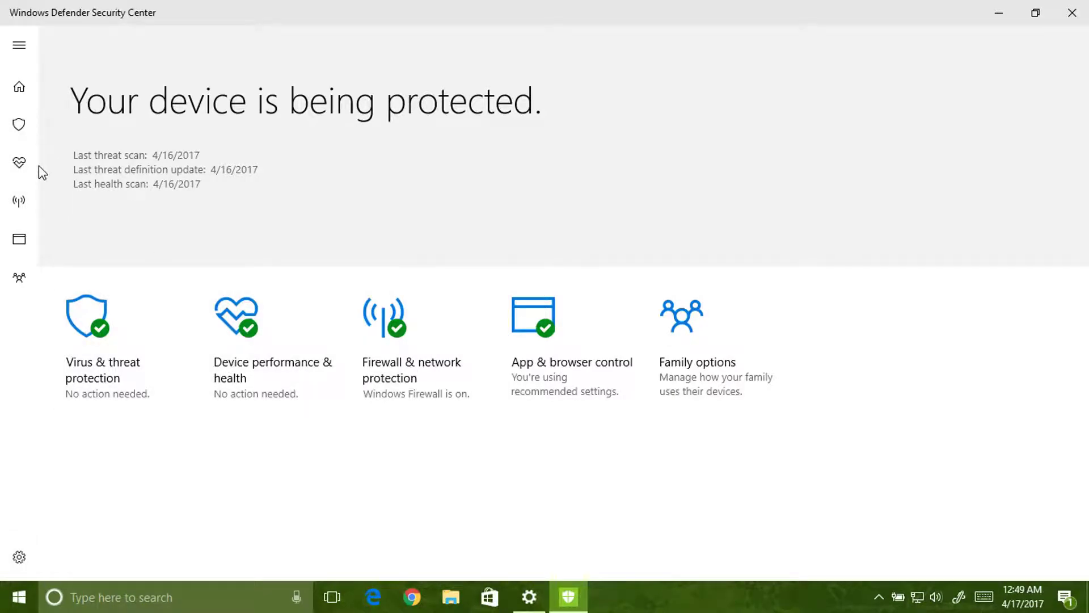
click(33, 122)
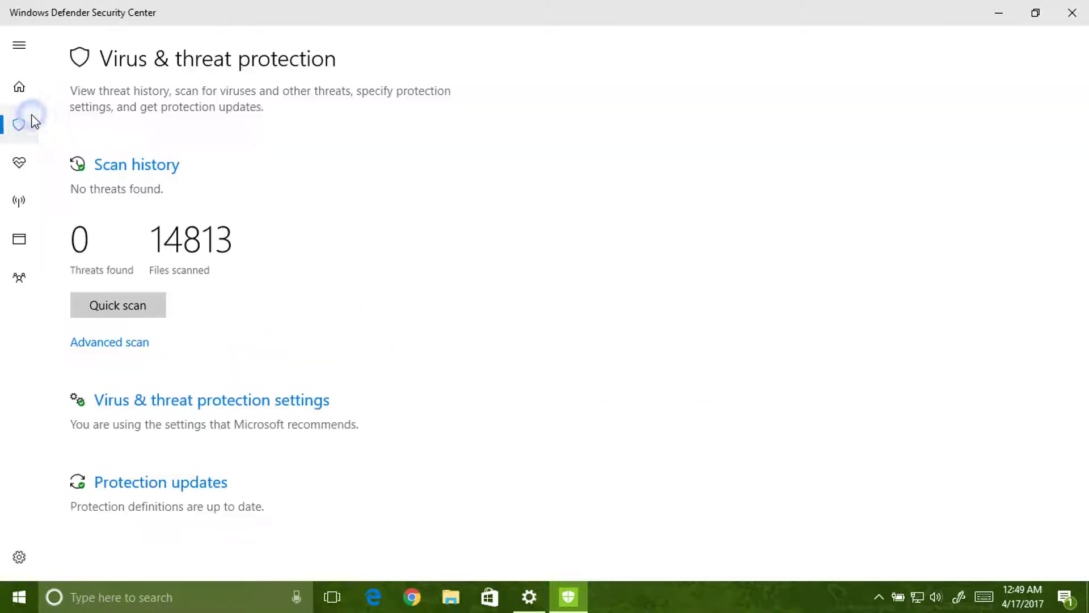
click(22, 85)
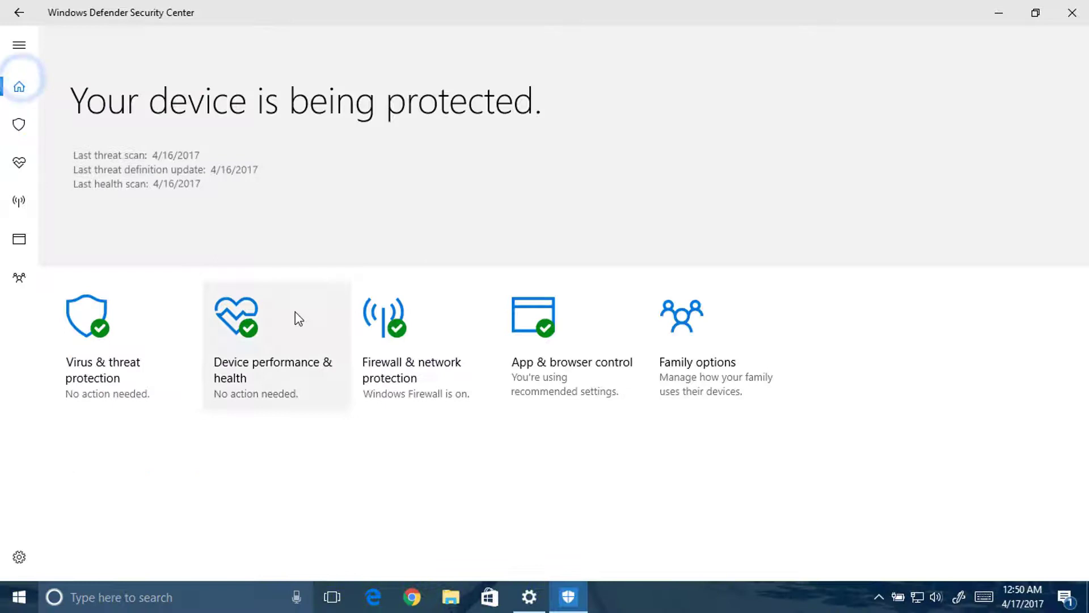
- Review the App & browser control SmartScreen settings, then return to Virus & threat protection
click(567, 343)
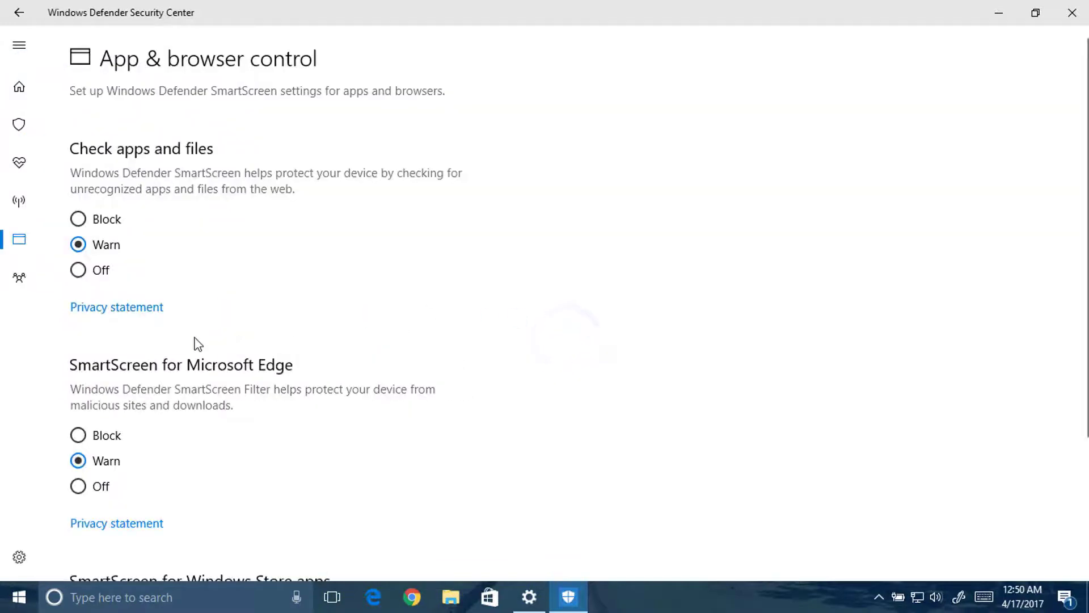
scroll(195, 342, down, 3)
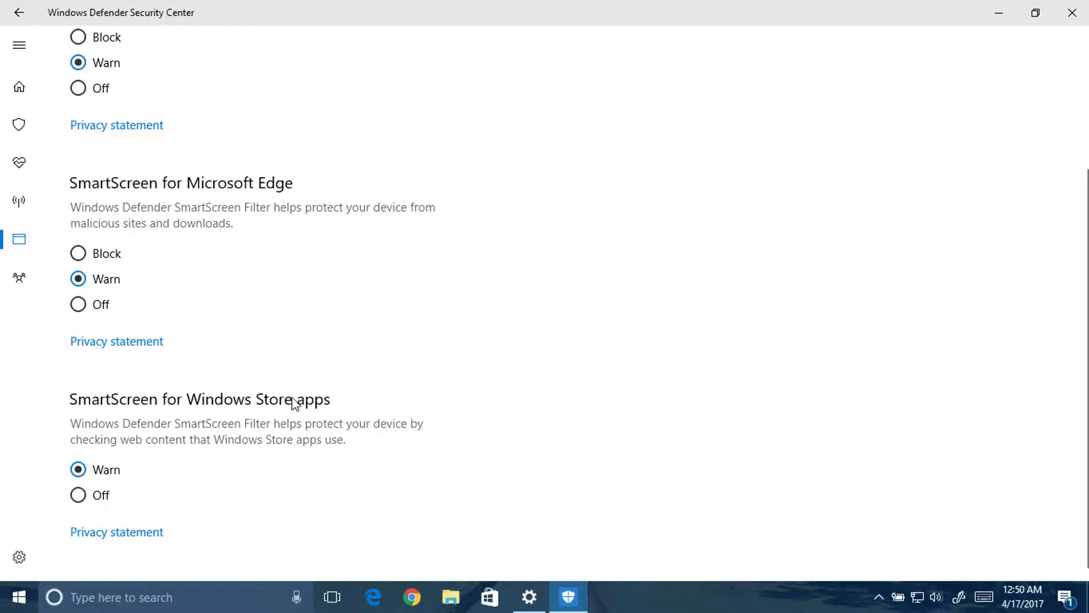
scroll(211, 352, up, 3)
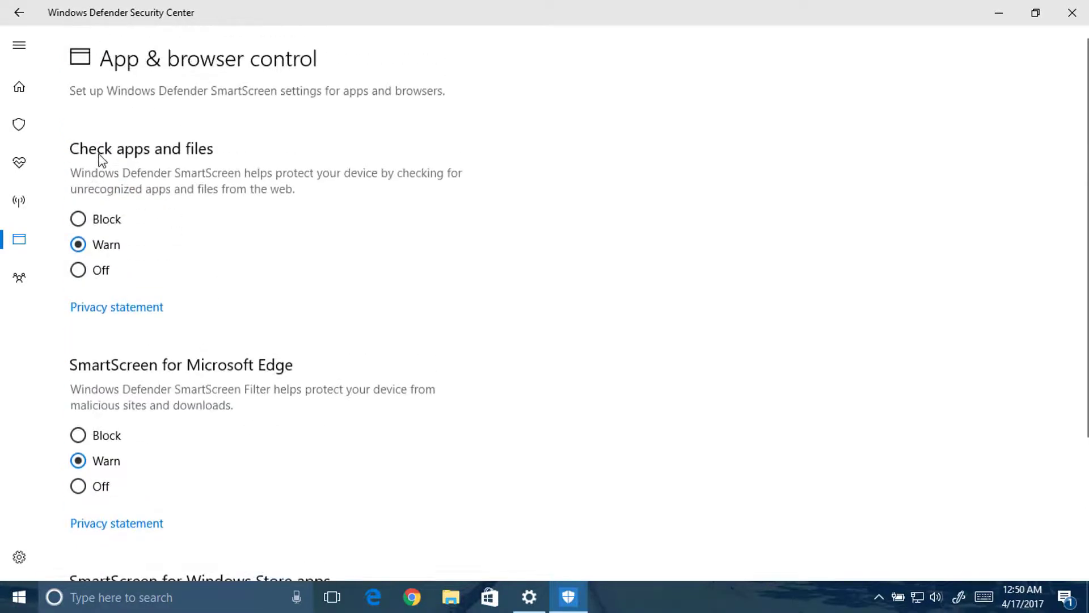
click(80, 270)
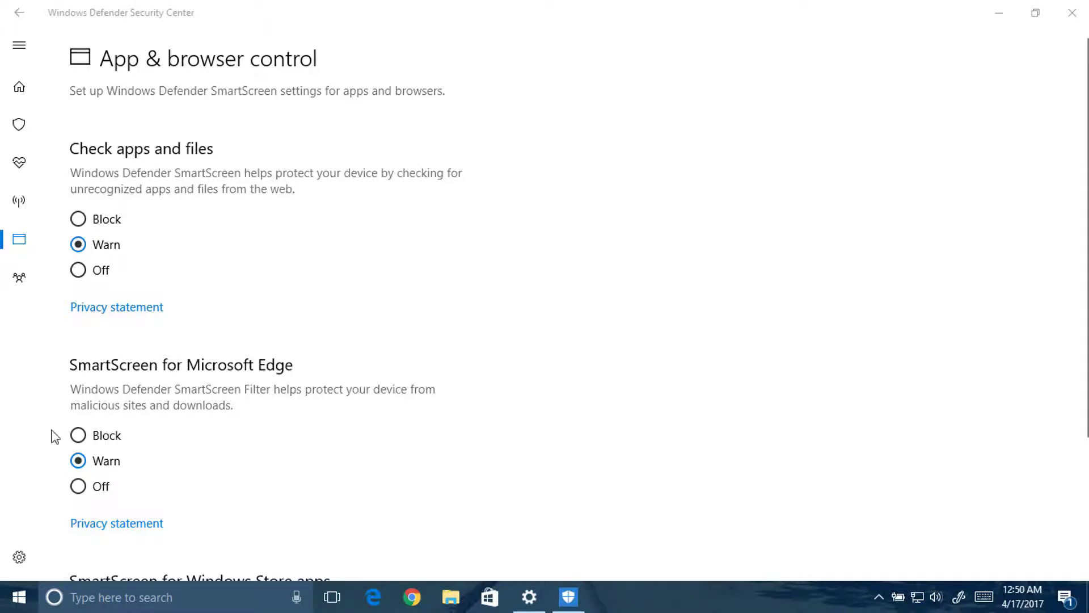
scroll(94, 361, down, 3)
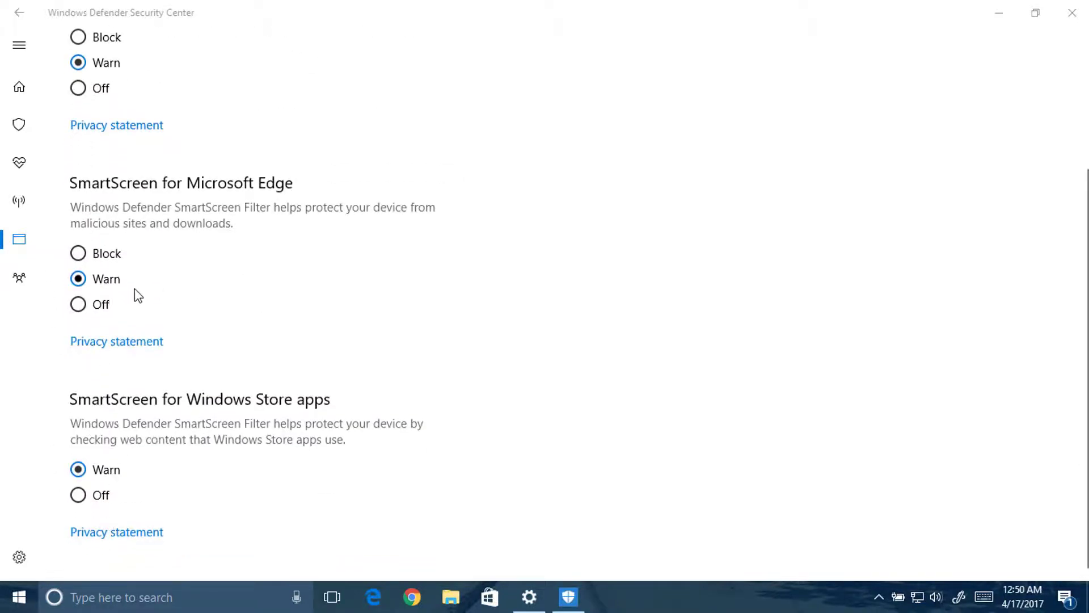
scroll(105, 258, up, 3)
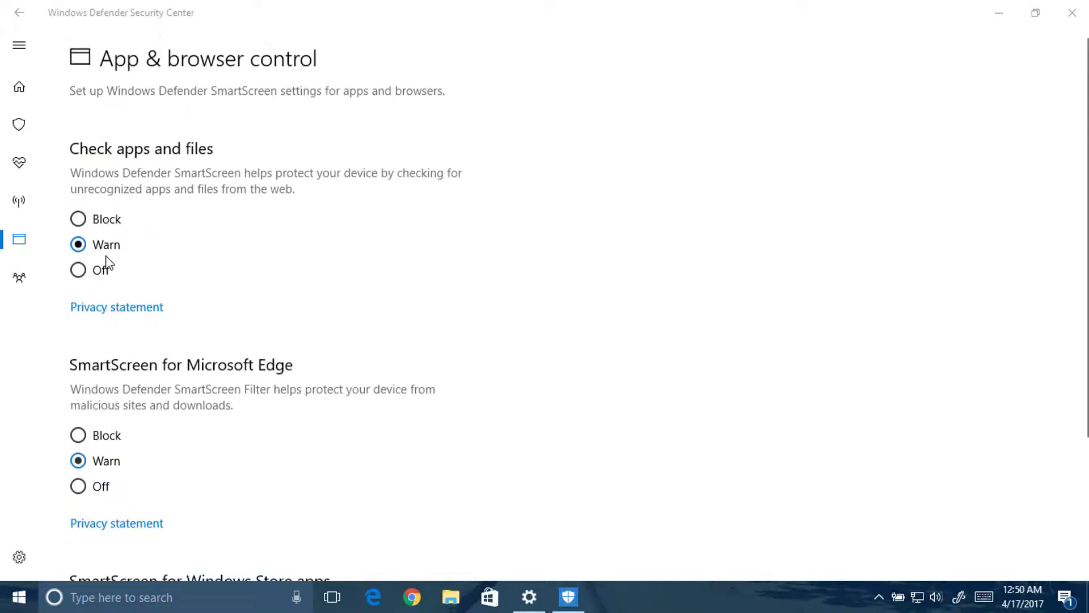
click(19, 12)
click(18, 12)
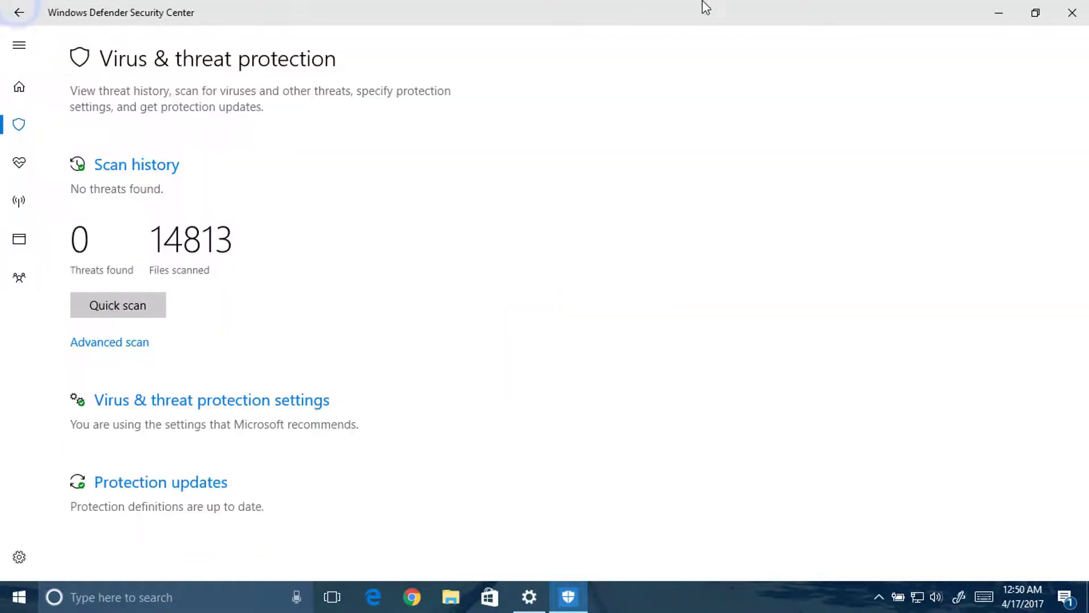
- Close Defender Security Center and start Paint 3D by searching 'paint' in Start
click(1070, 13)
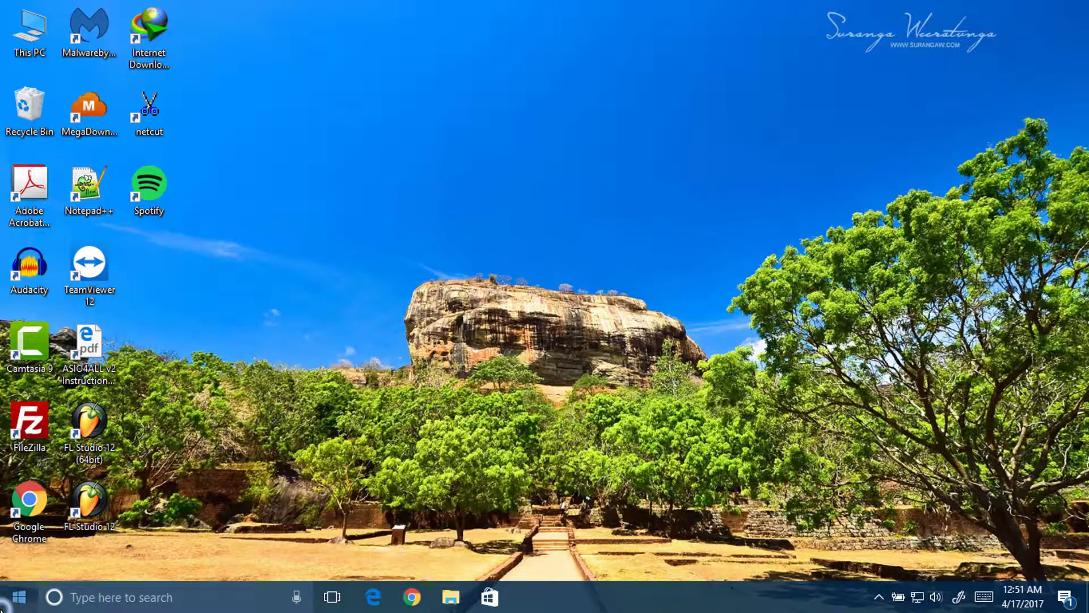
click(19, 597)
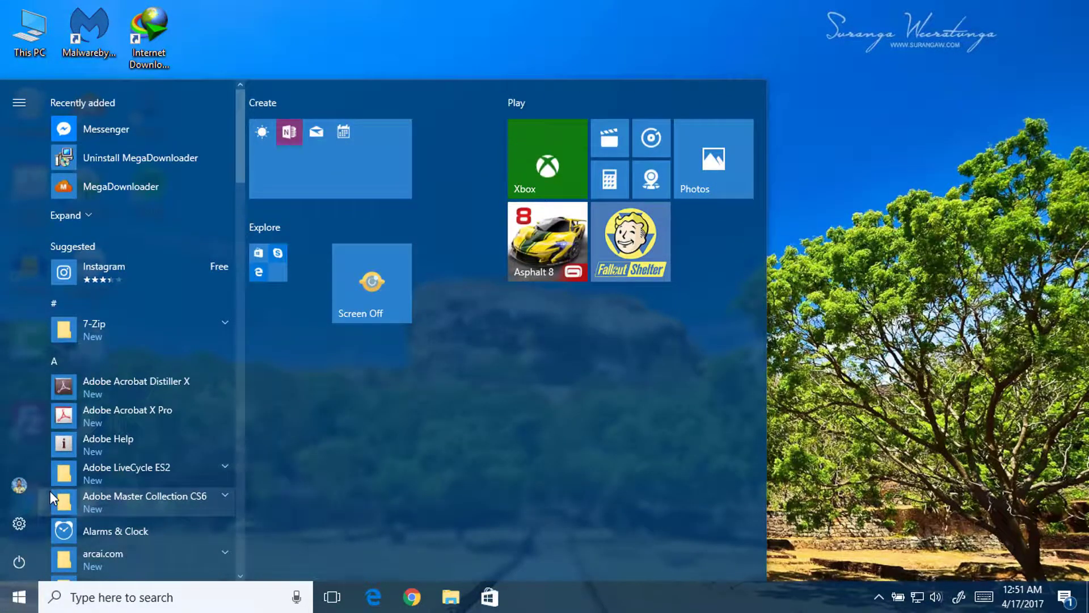
text(paint)
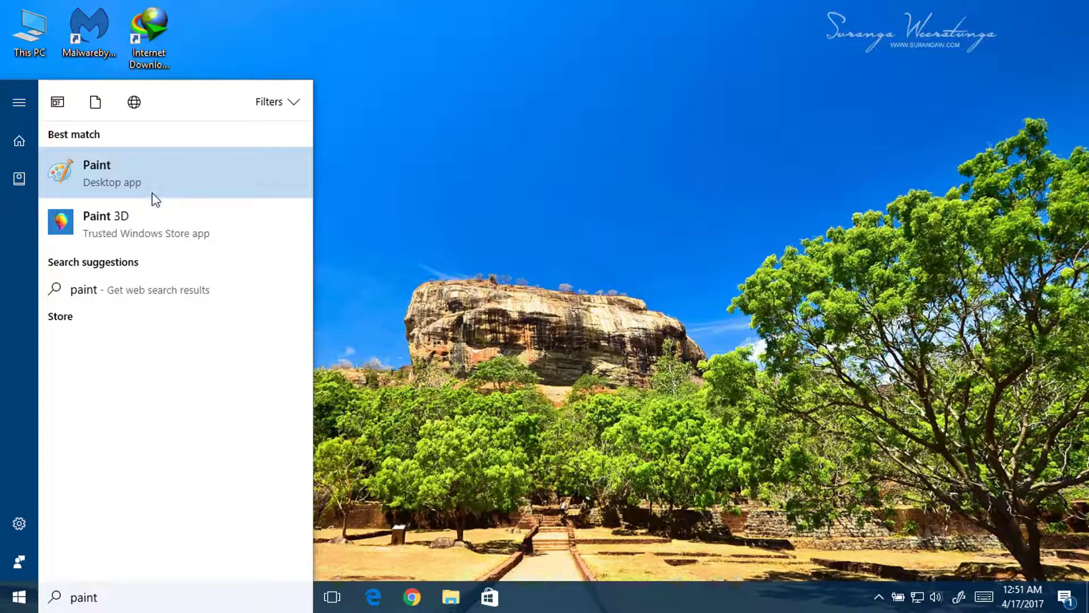
click(165, 225)
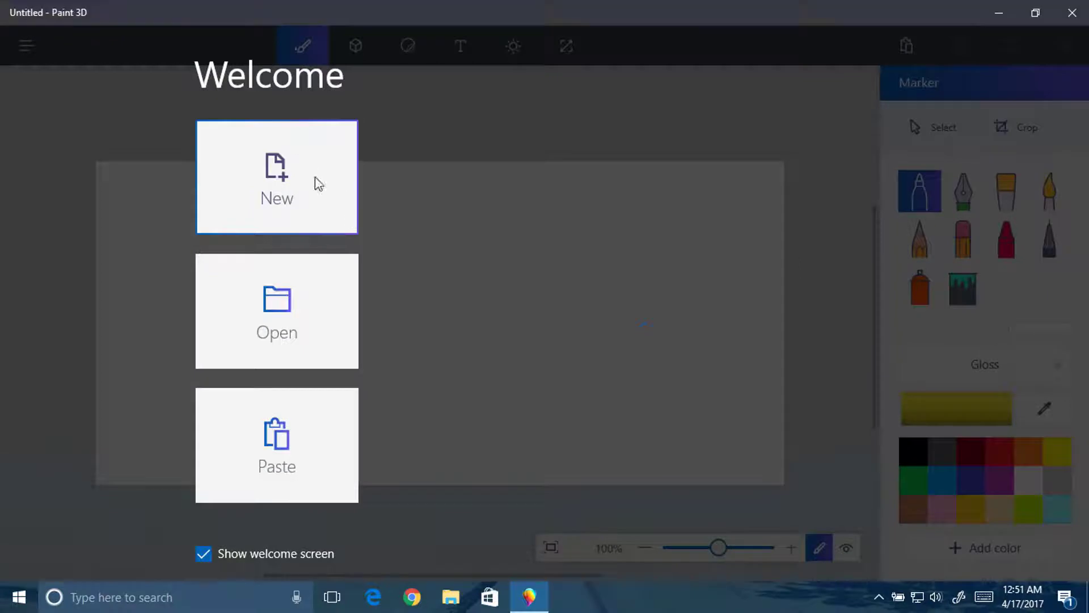
- On a new canvas, add a yellow 3D fish and turn it to face forward
click(273, 175)
click(347, 51)
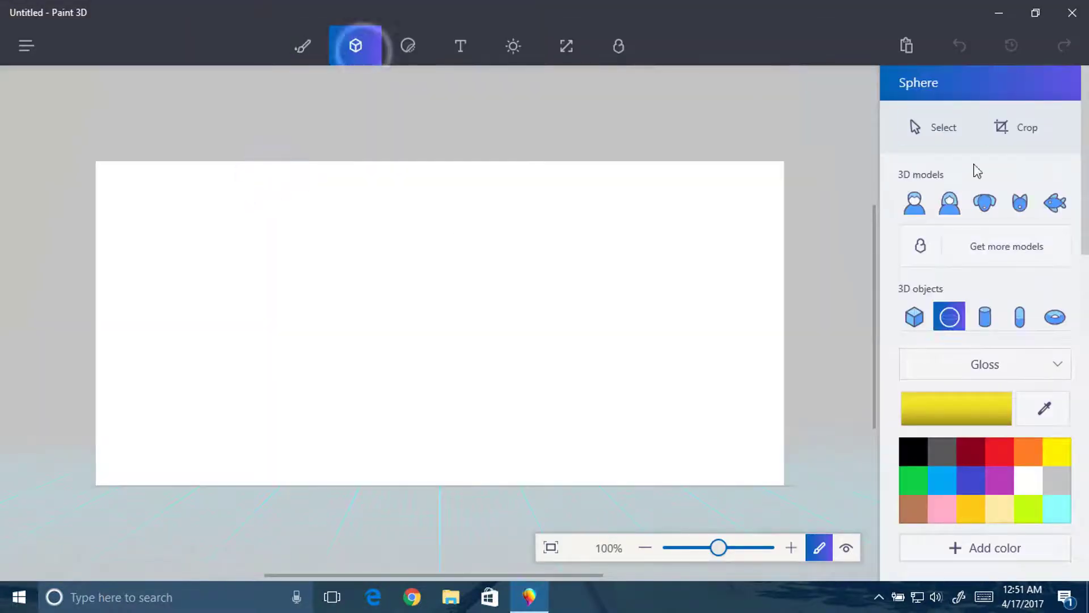
click(1055, 203)
drag(291, 251, 702, 403)
drag(497, 480, 739, 480)
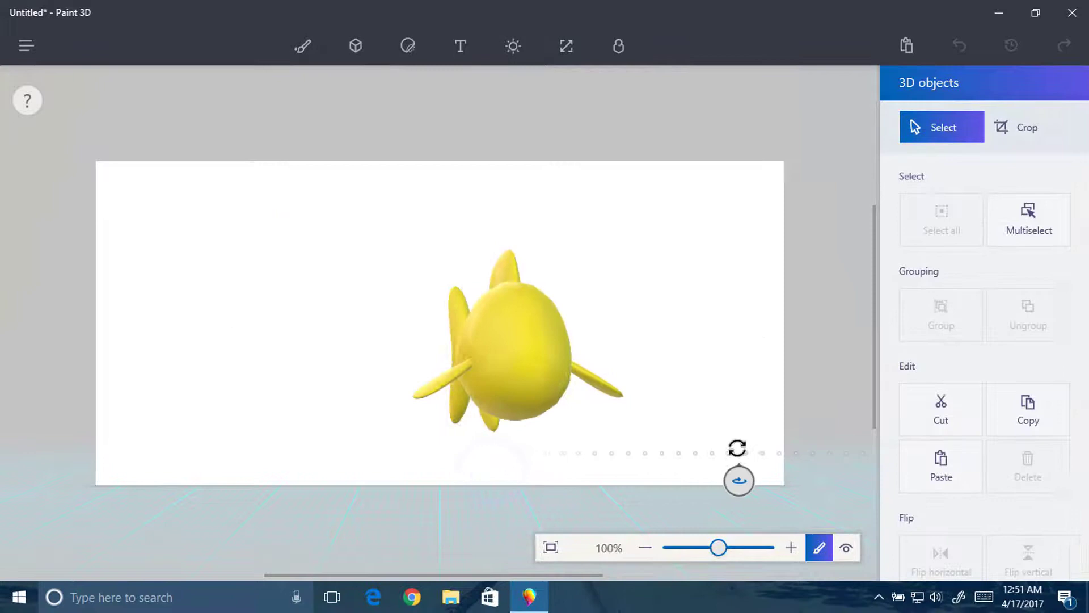
- Stamp Owl eye stickers onto the fish
click(406, 47)
click(963, 197)
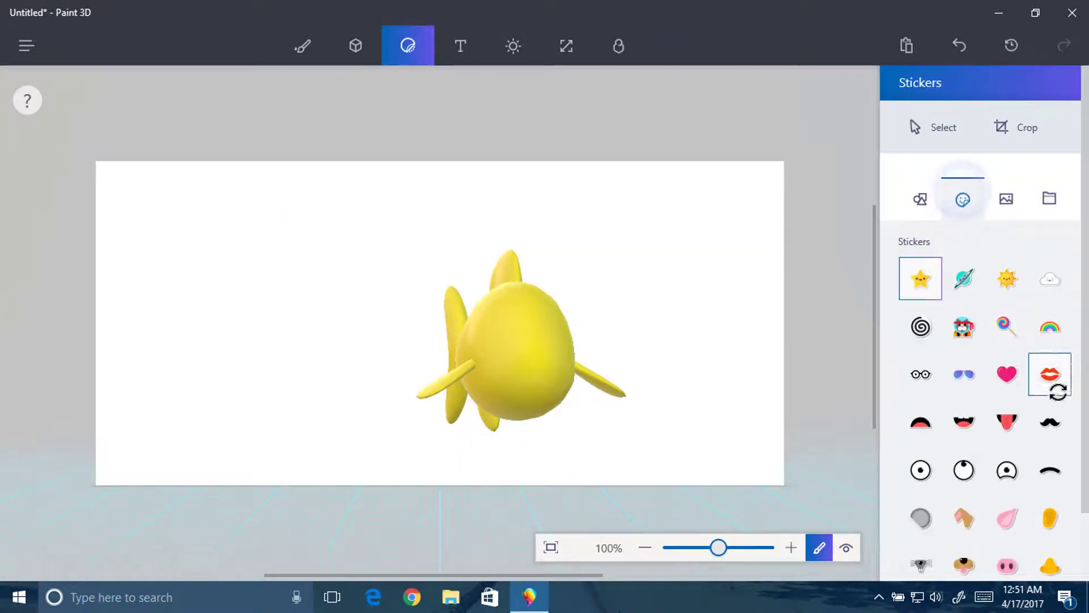
scroll(1032, 403, down, 1)
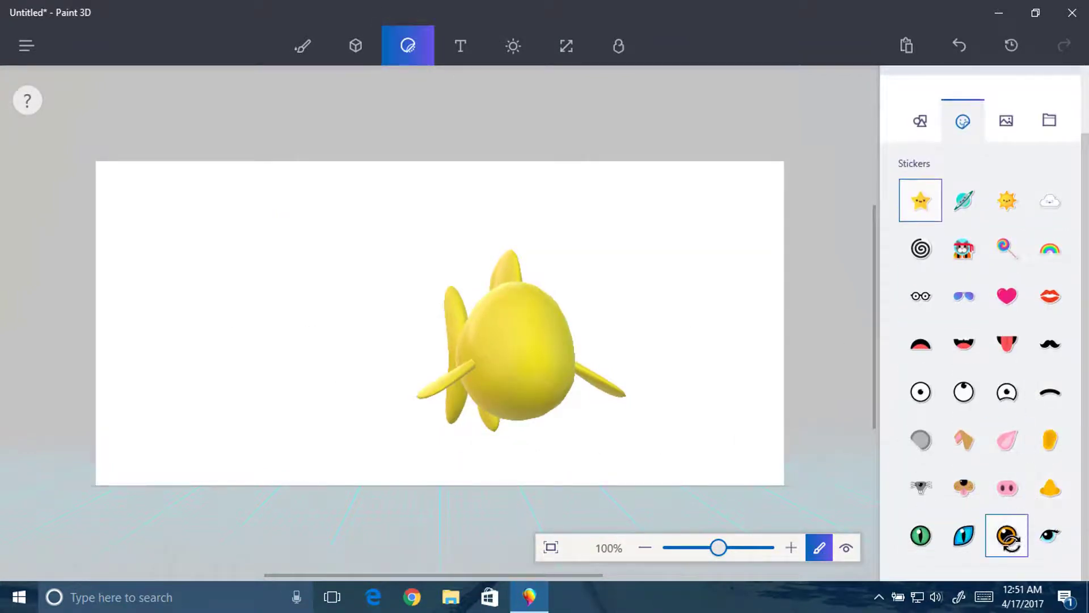
click(1007, 537)
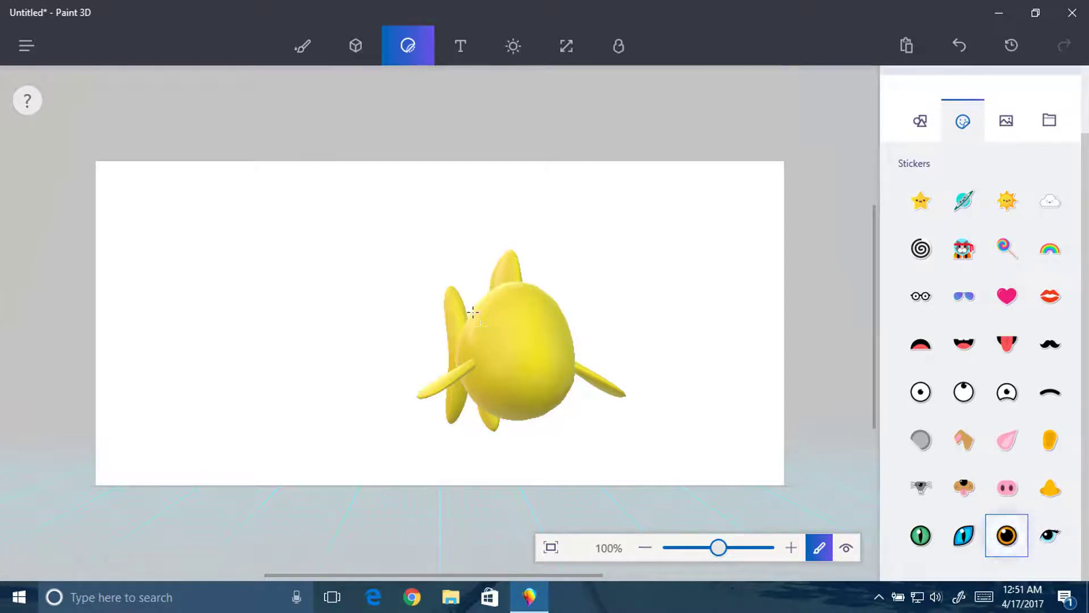
click(497, 335)
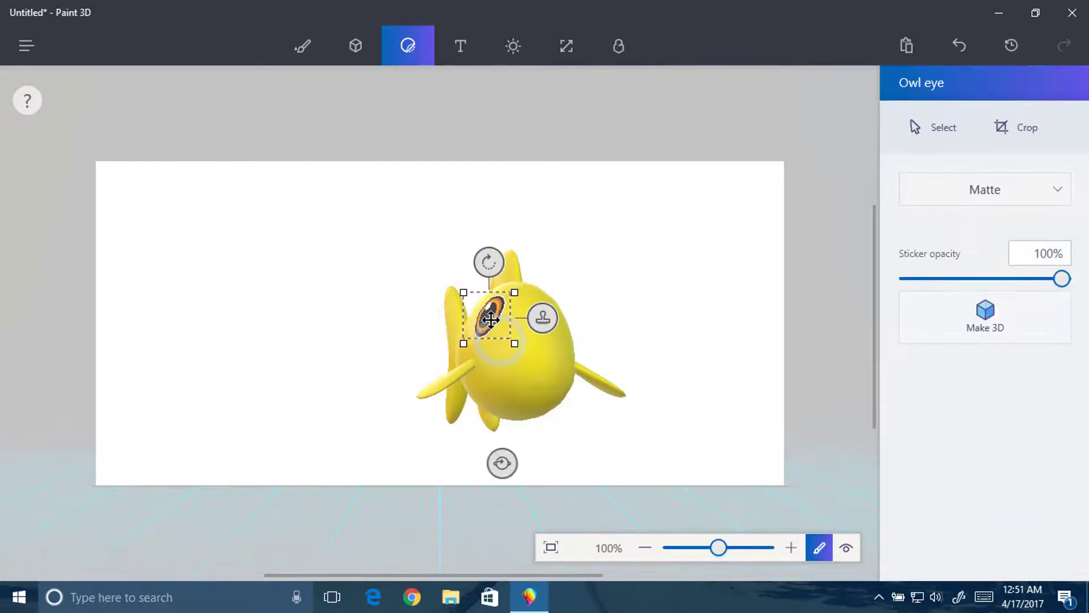
drag(498, 334, 569, 315)
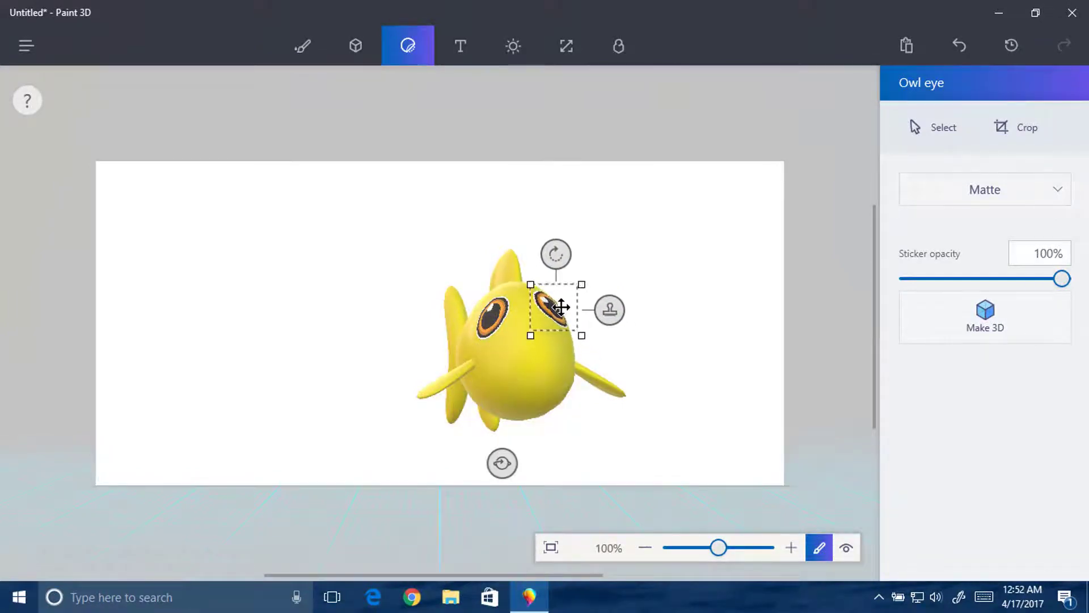
click(616, 316)
click(944, 128)
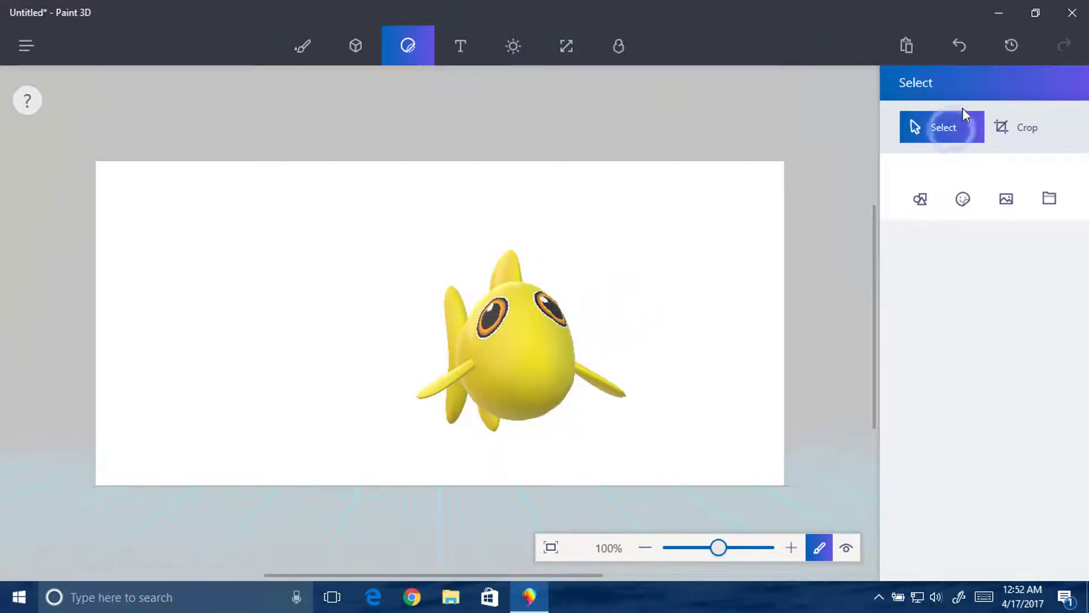
- Draw a 2D capsule shape on the fish's body with a solid blue fill
click(963, 196)
click(921, 202)
click(958, 292)
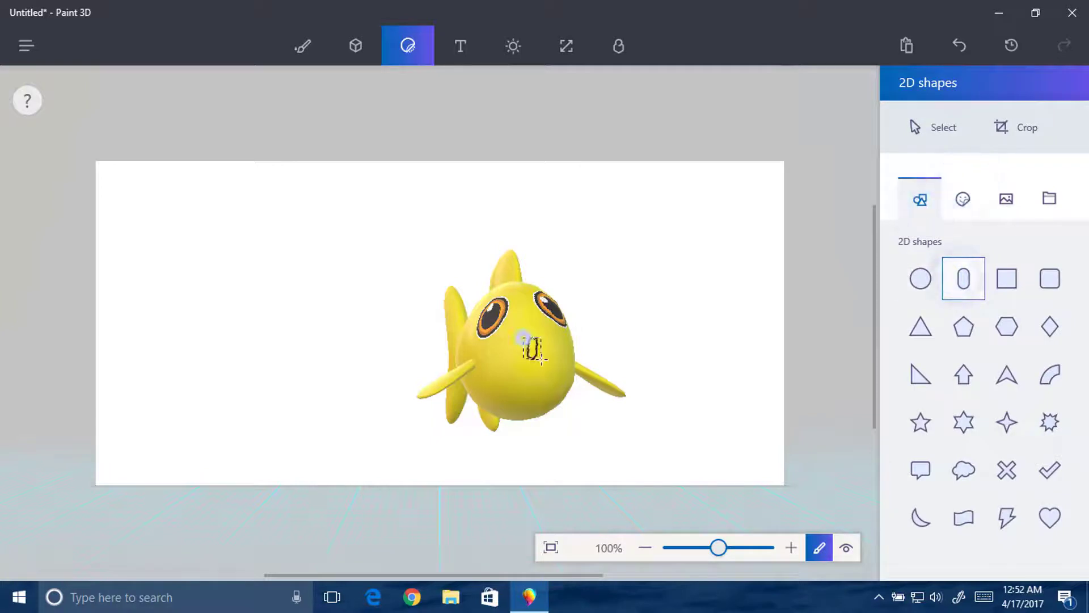
drag(523, 338, 550, 367)
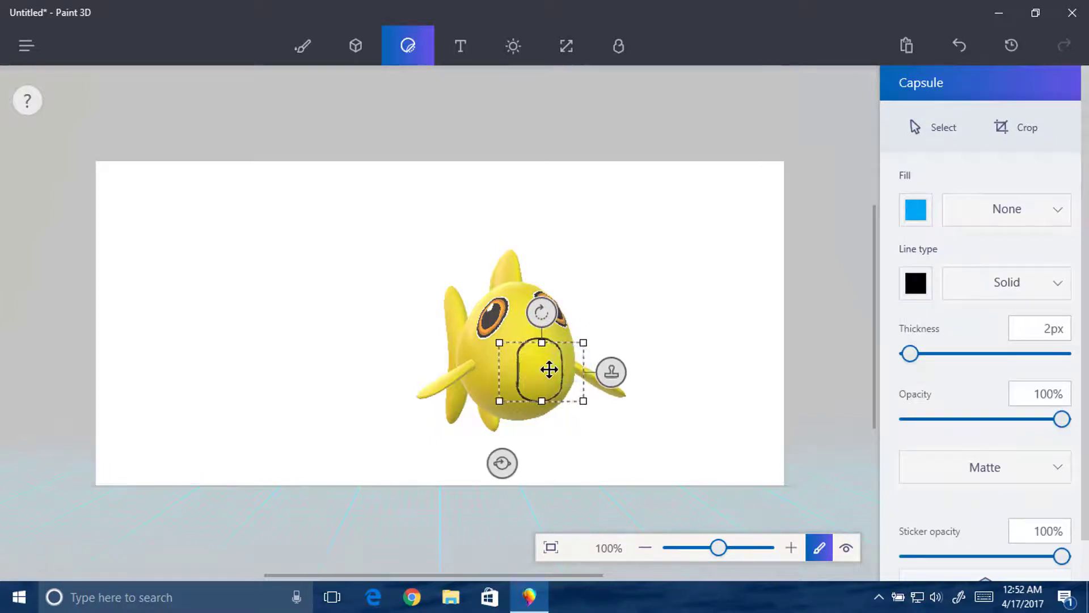
click(986, 207)
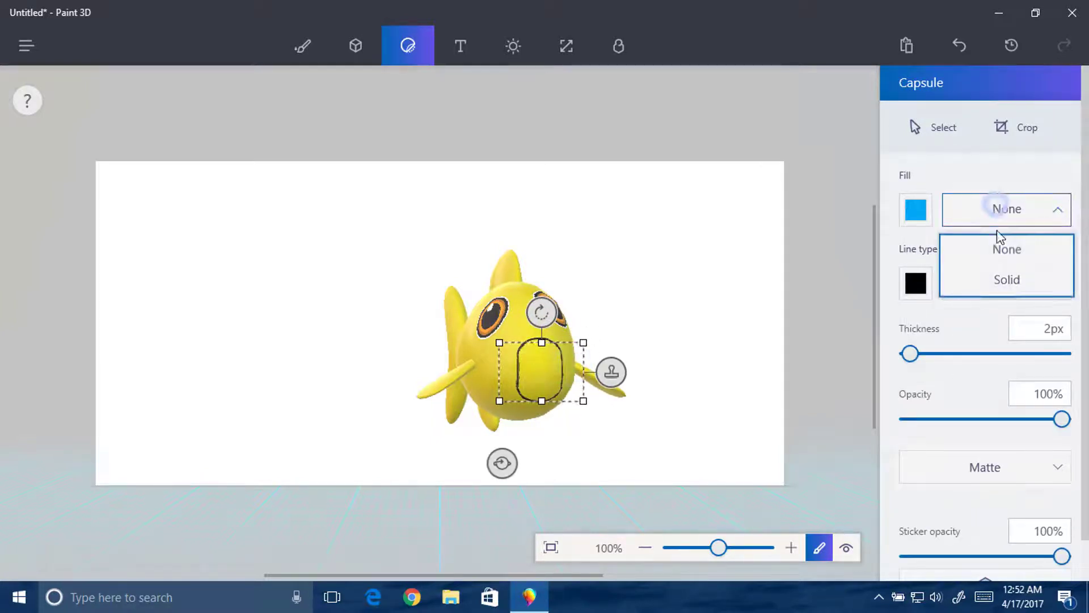
click(980, 287)
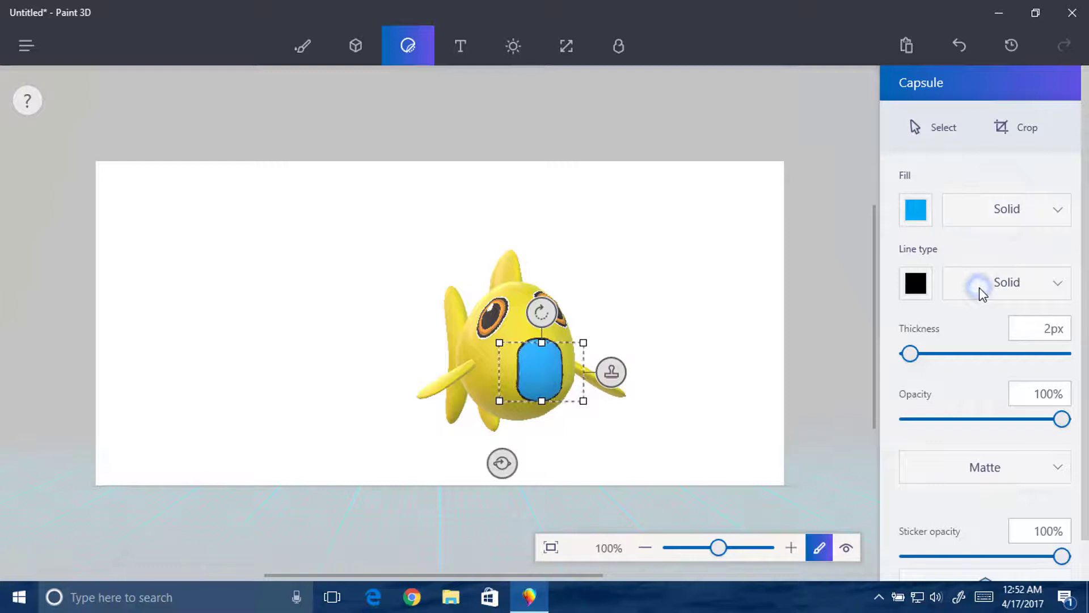
- Switch to the 2D Text tool, then close Paint 3D to the desktop
click(464, 45)
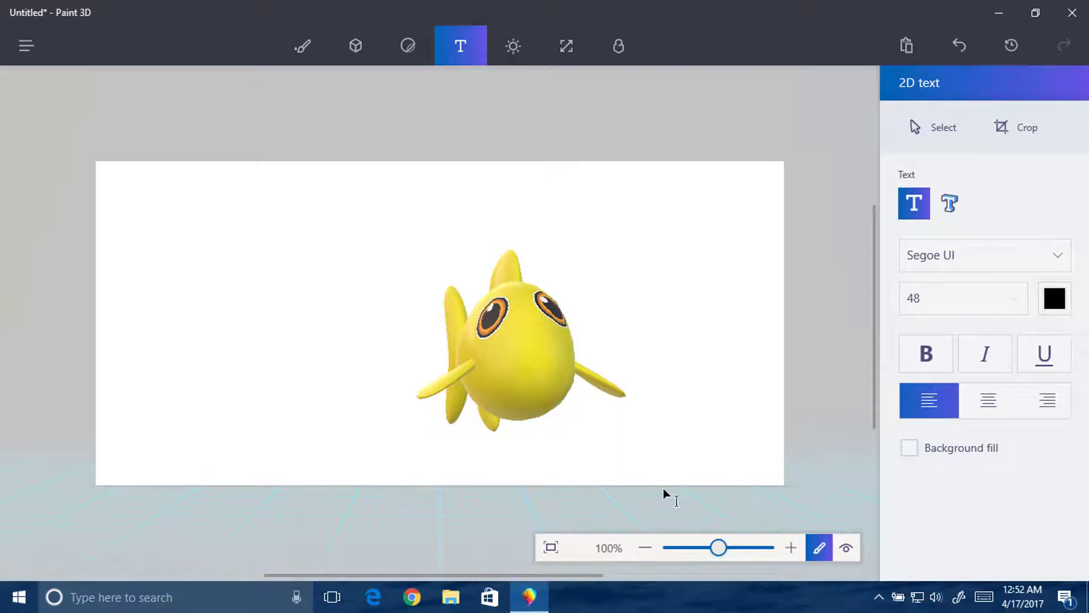
click(3, 594)
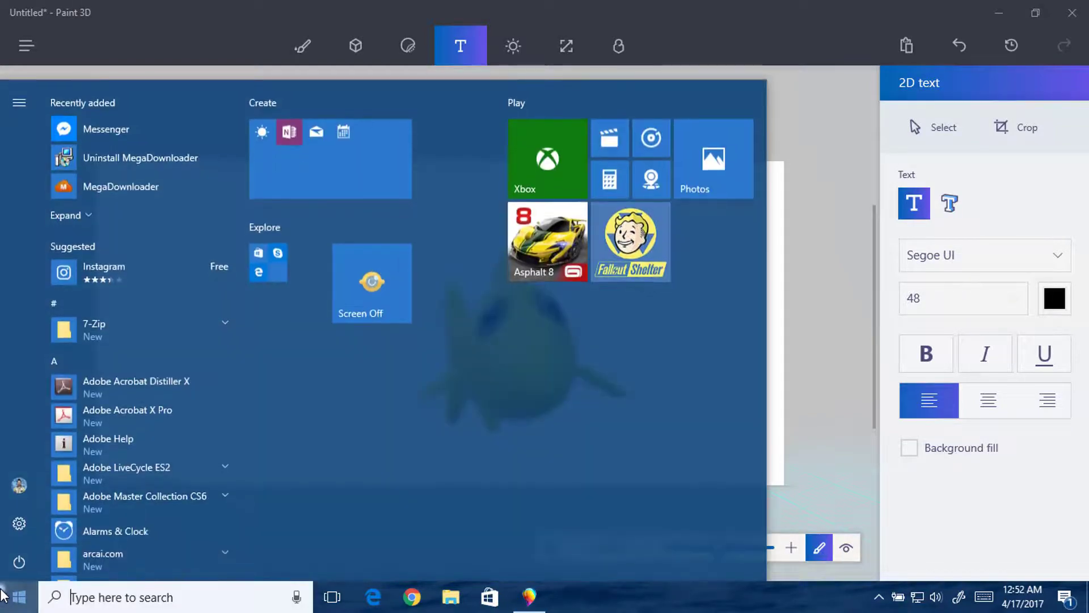
click(3, 594)
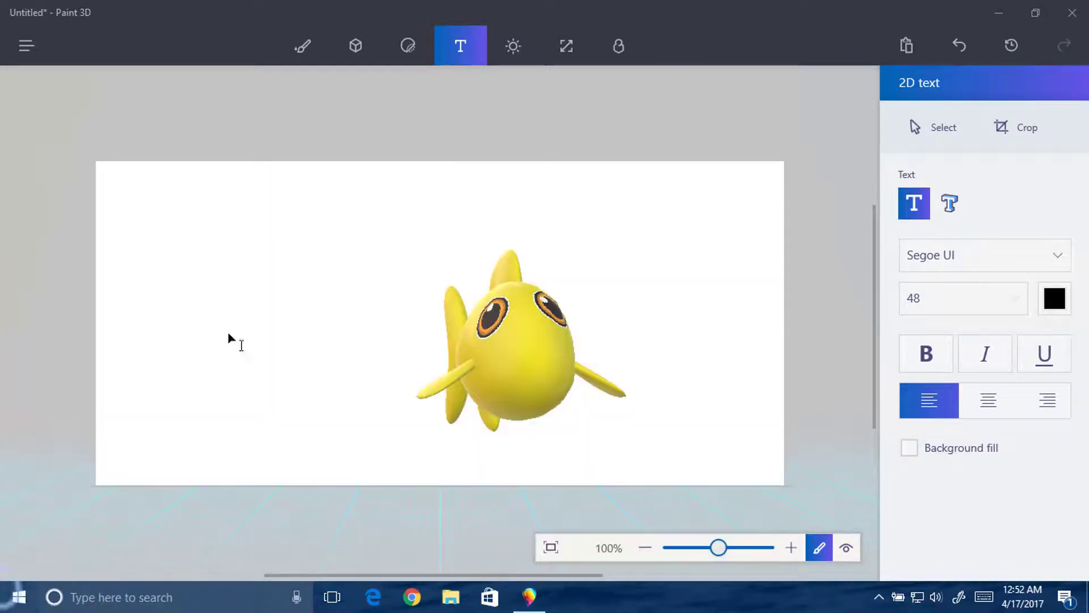
click(1057, 7)
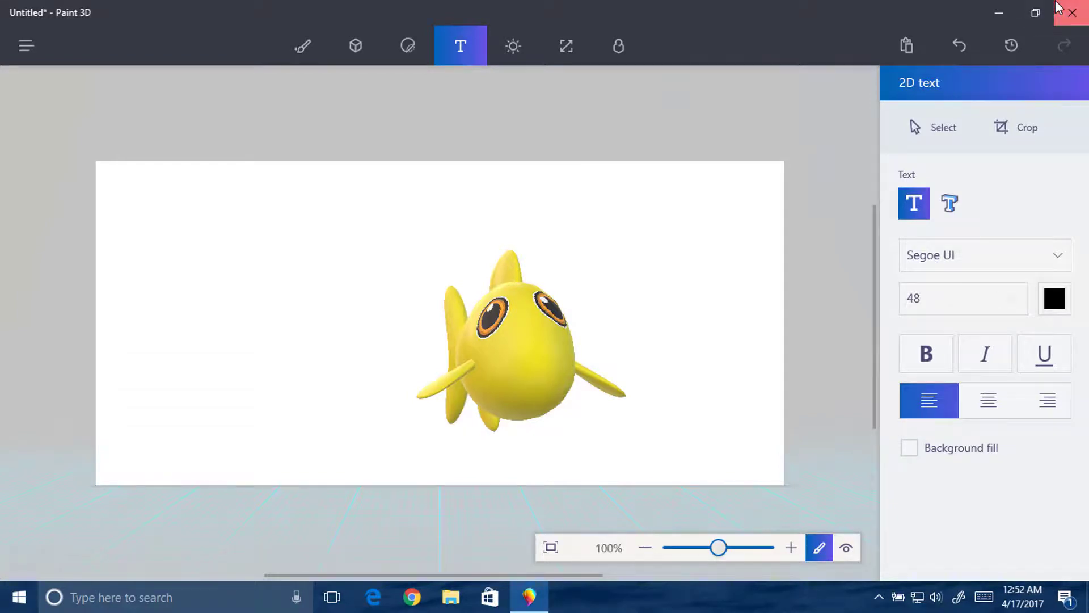
click(1057, 6)
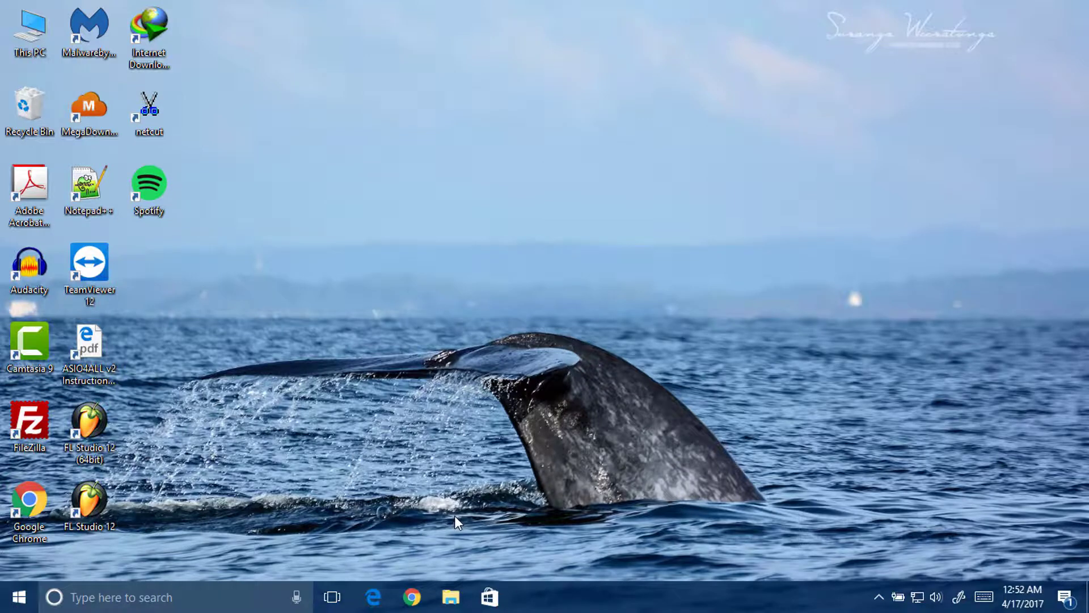
- Launch Edge, view the installed extensions showing AdBlock off, and choose 'Get extensions from the Store'
click(373, 593)
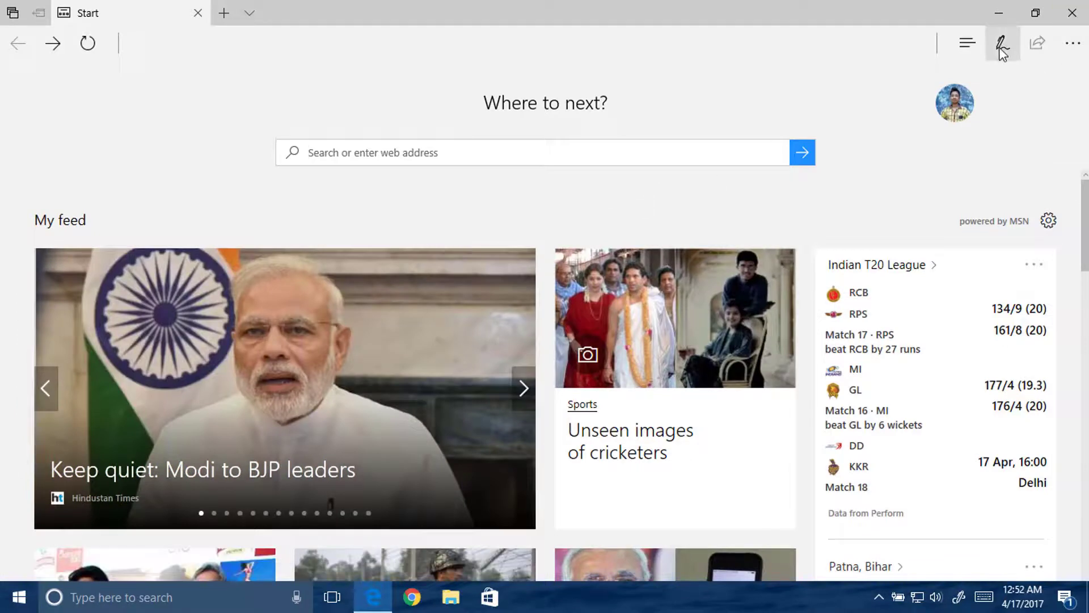
click(1072, 44)
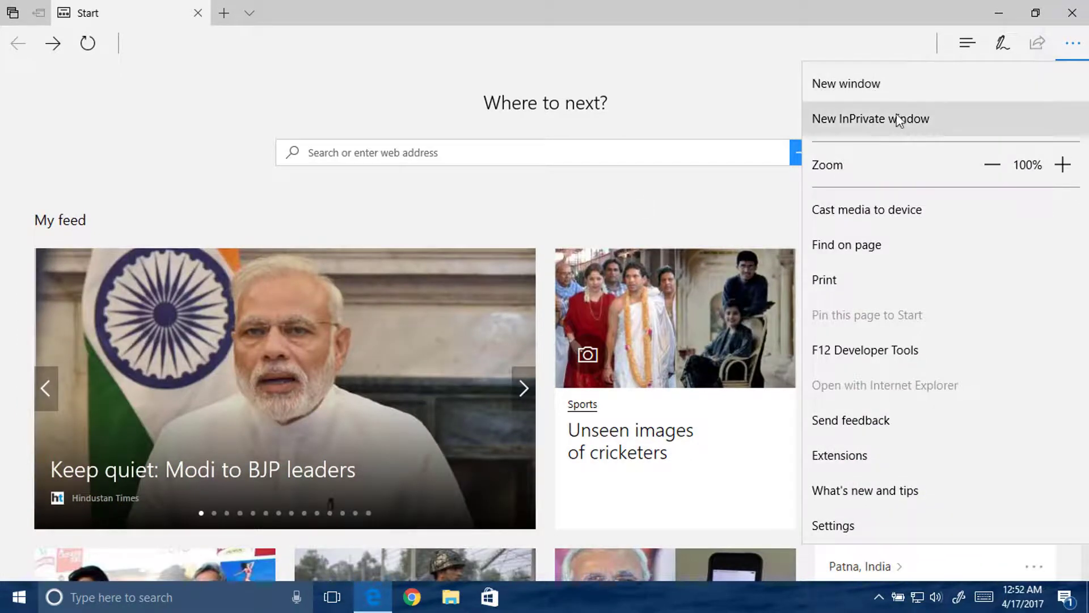
click(907, 459)
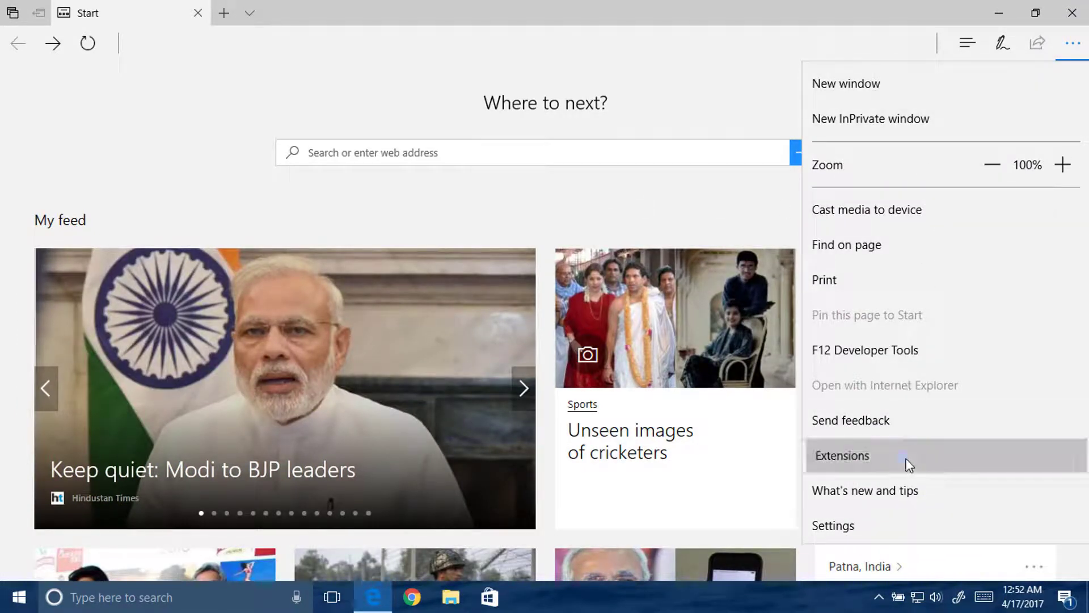
click(868, 127)
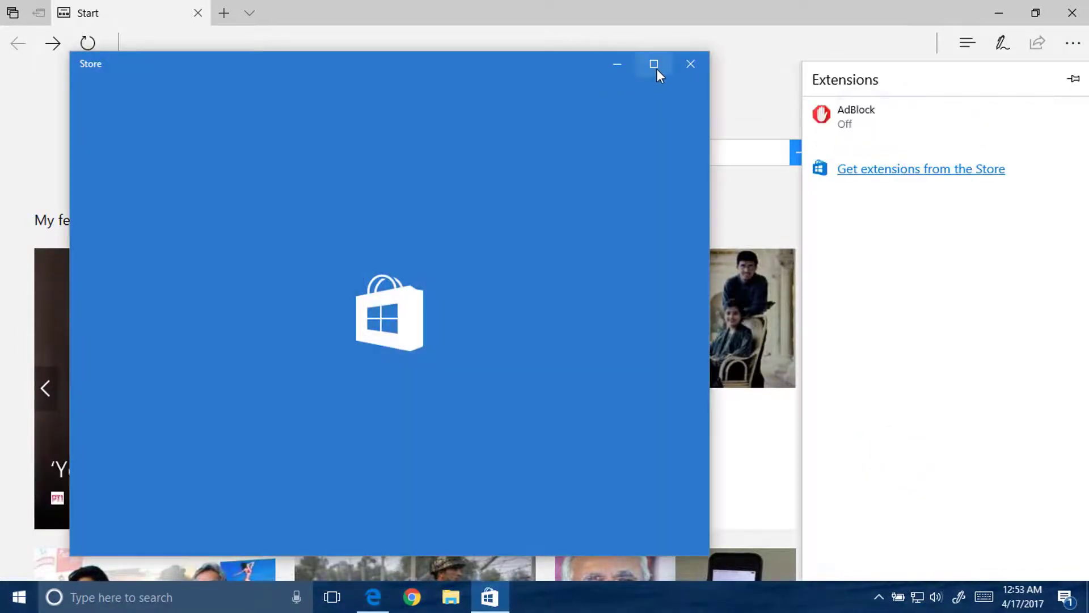
- Maximize the Store and scroll through the Extensions for Microsoft Edge tiles
click(656, 69)
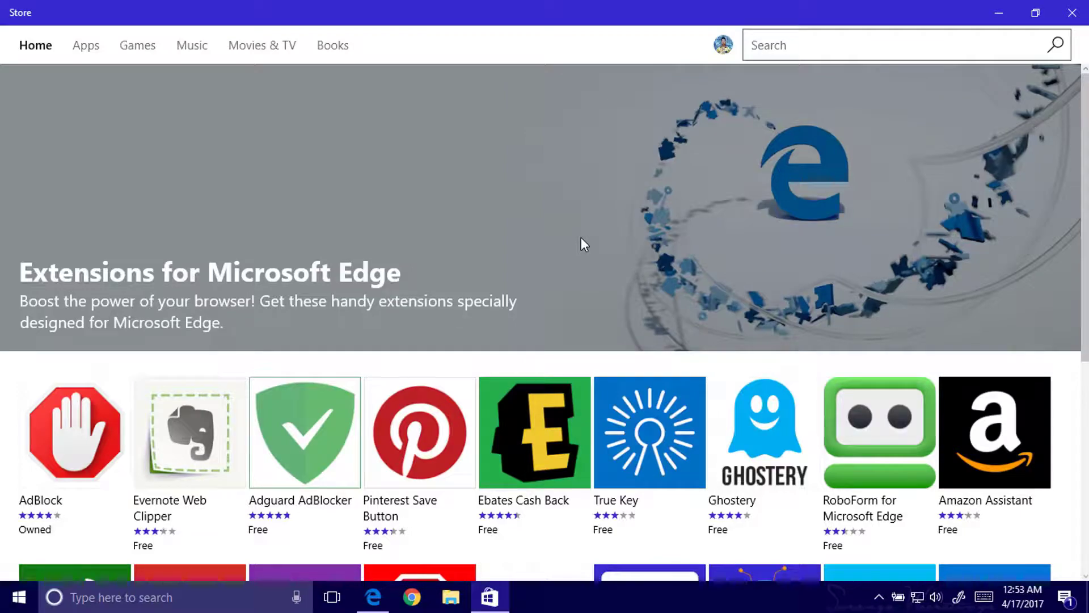
scroll(581, 238, down, 5)
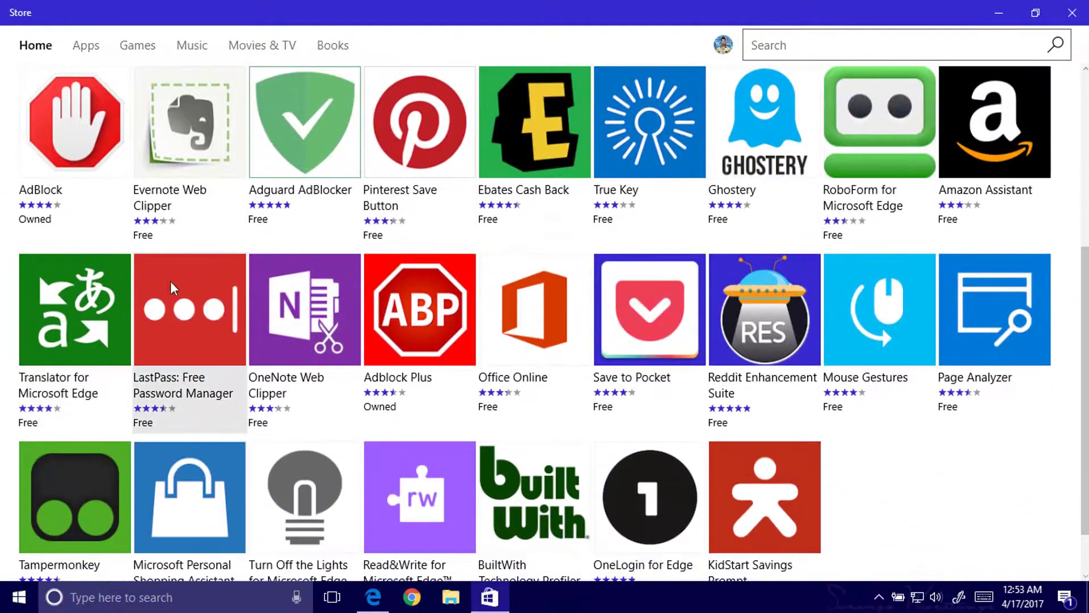
scroll(919, 369, up, 4)
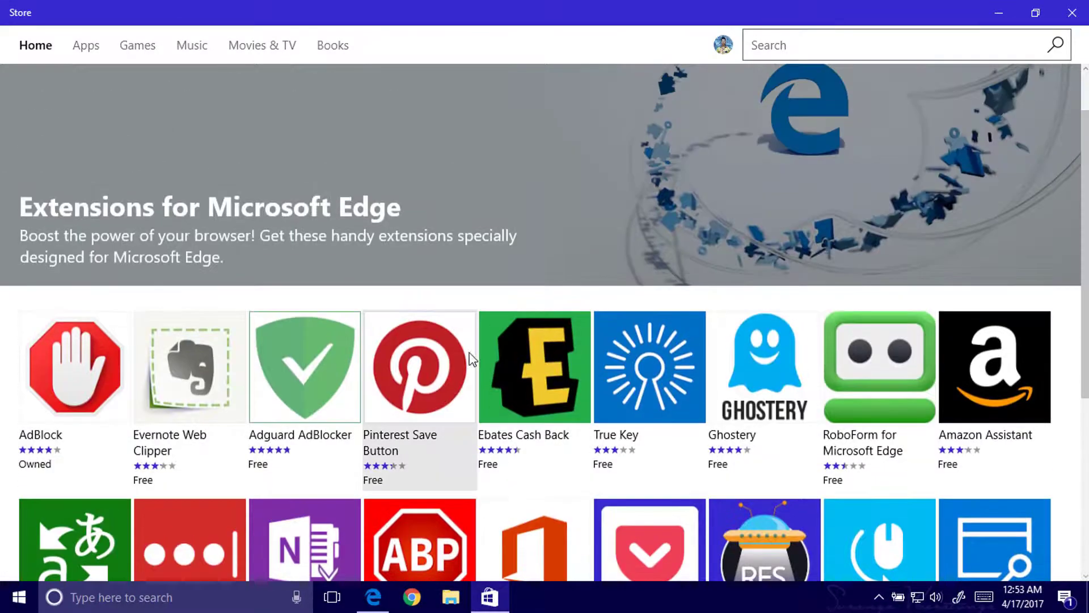
scroll(954, 363, down, 4)
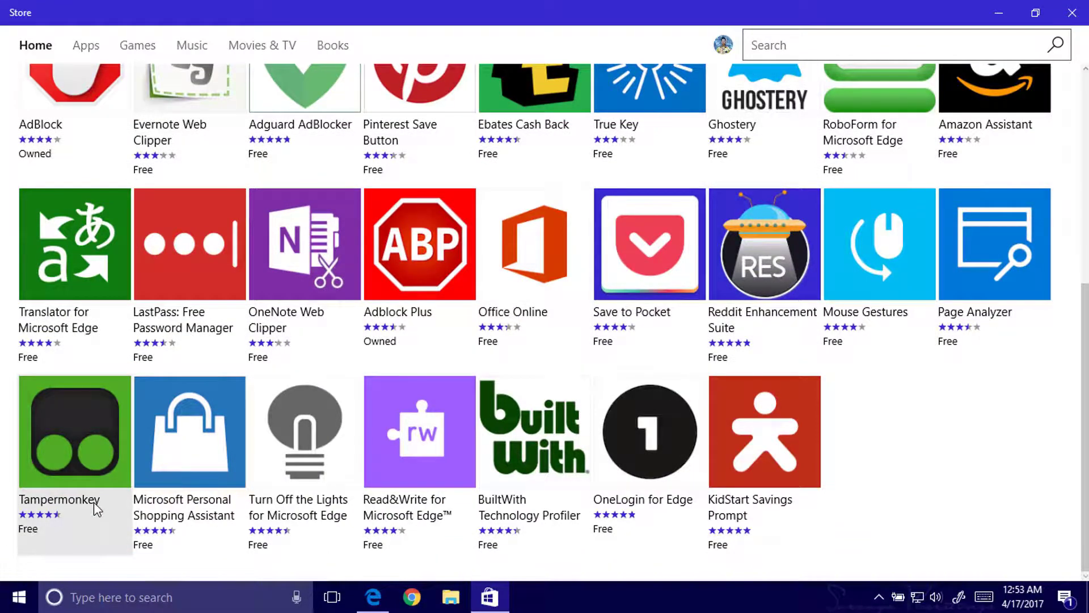
scroll(670, 299, up, 5)
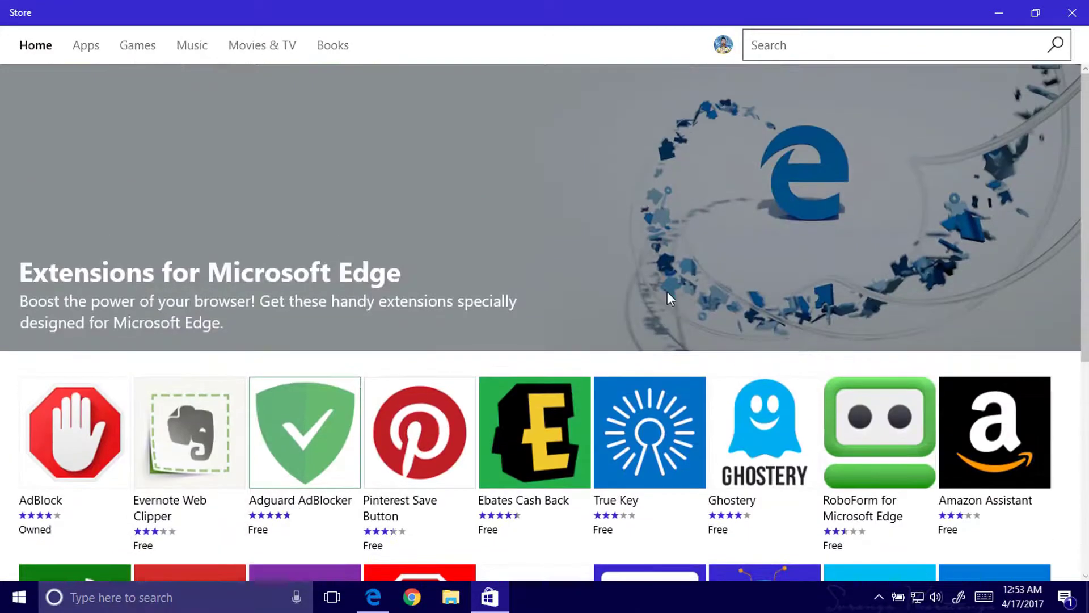
- Close the Store and toggle Edge's open-tab previews on and off
click(1073, 12)
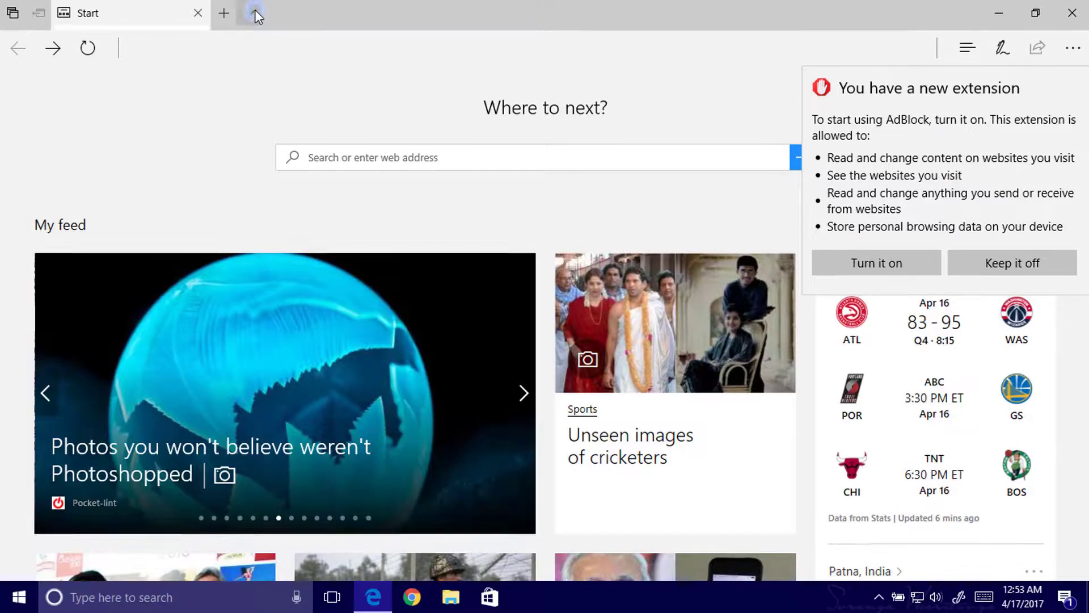
click(252, 11)
click(245, 12)
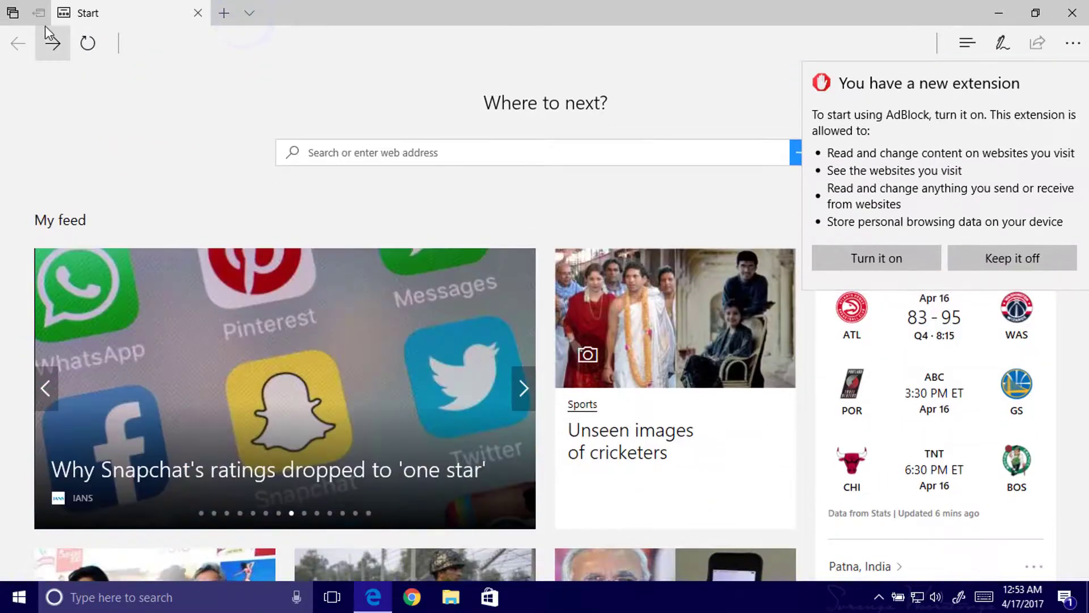
- Open LinkedIn in a new tab, then set all open tabs aside
click(224, 13)
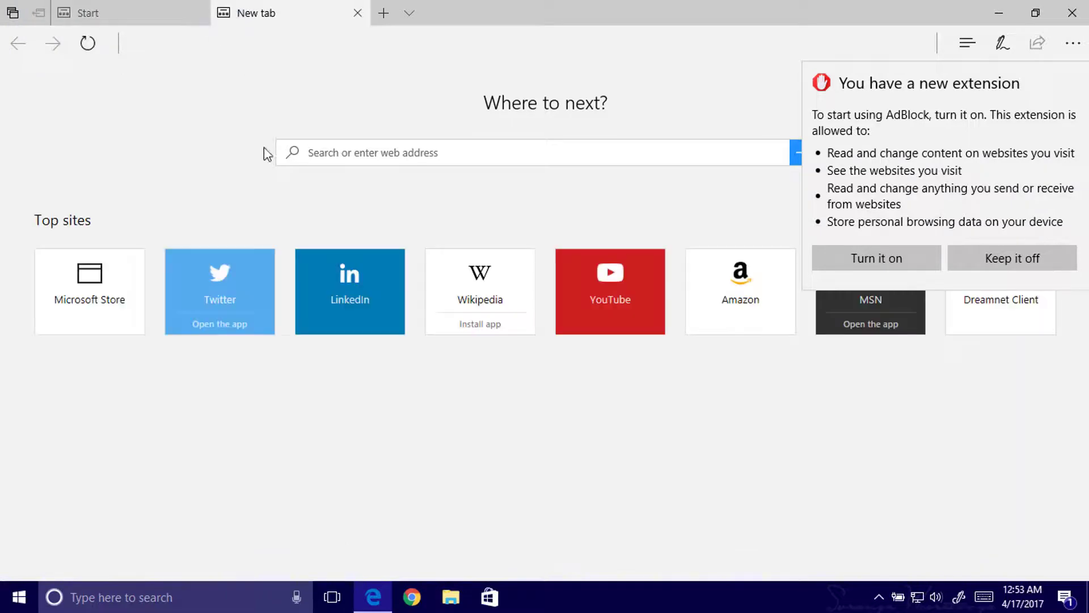
click(351, 330)
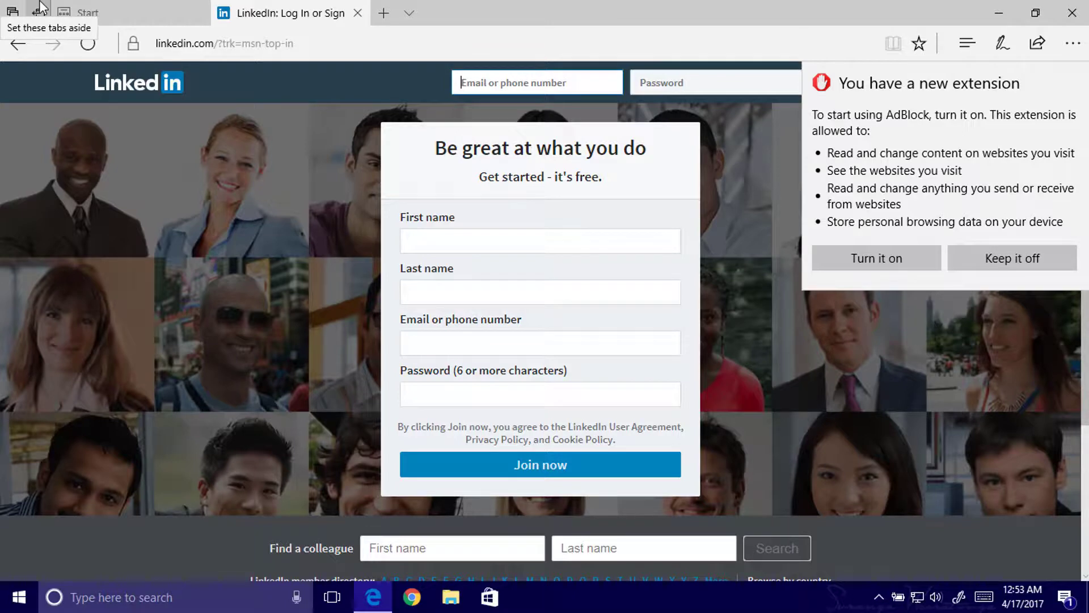
click(39, 8)
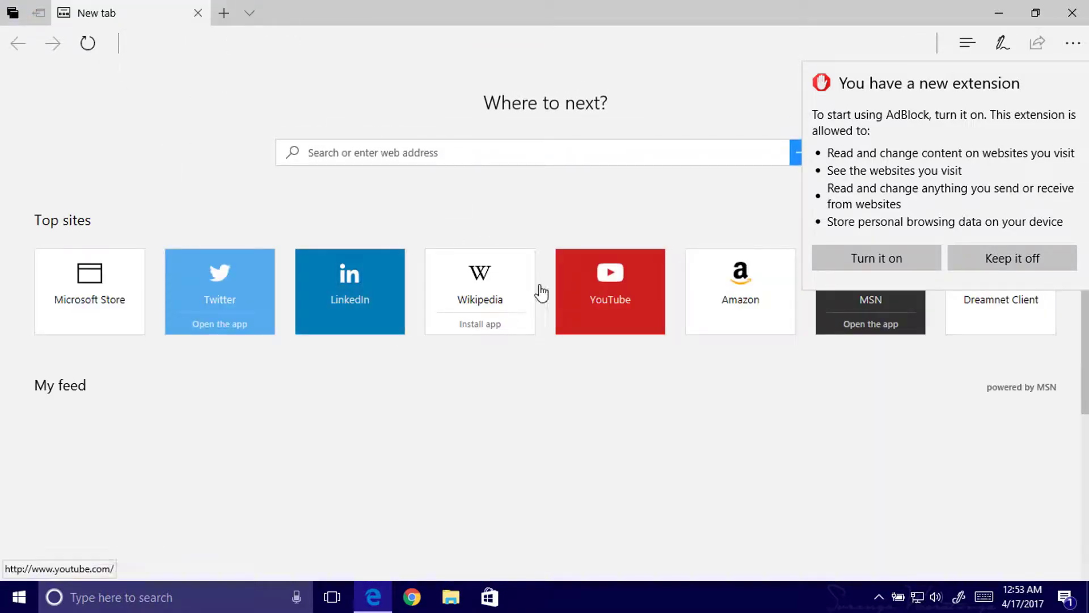
- Turn on AdBlock from the 'You have a new extension' prompt
click(877, 258)
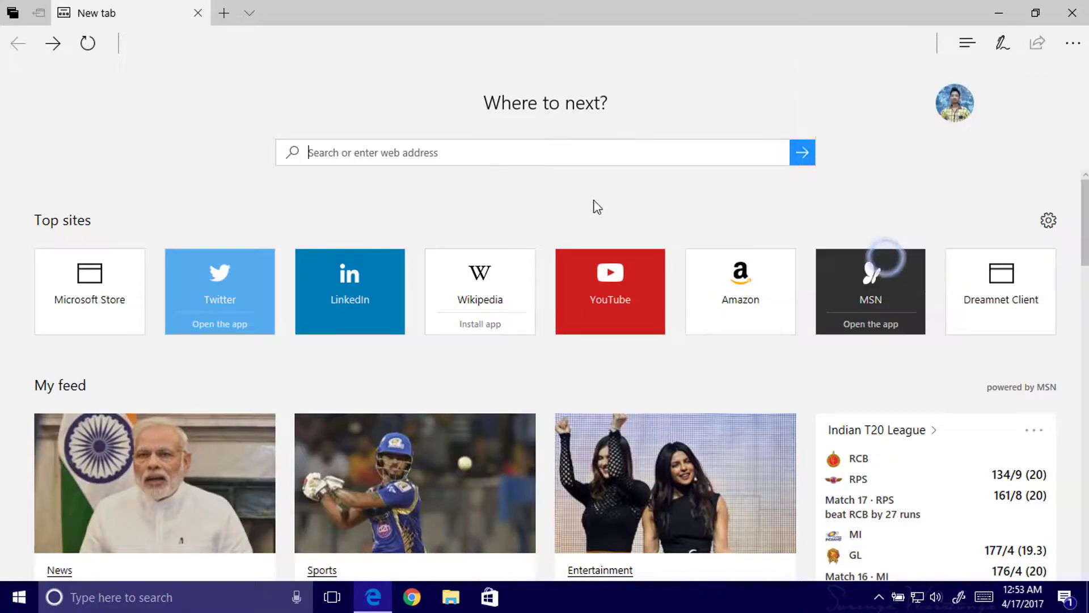